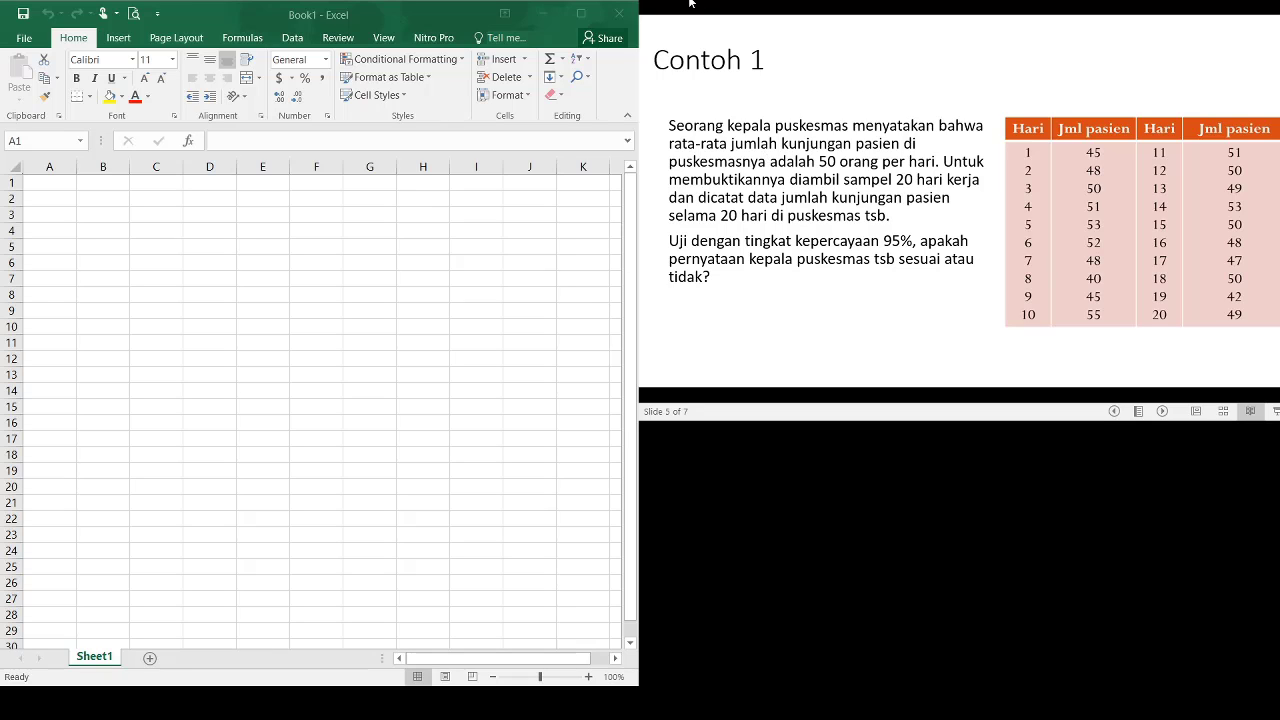
Enter the header "Jumlah pasien" in cell A1 and fit column A's width to the text.
left_click(48, 186)
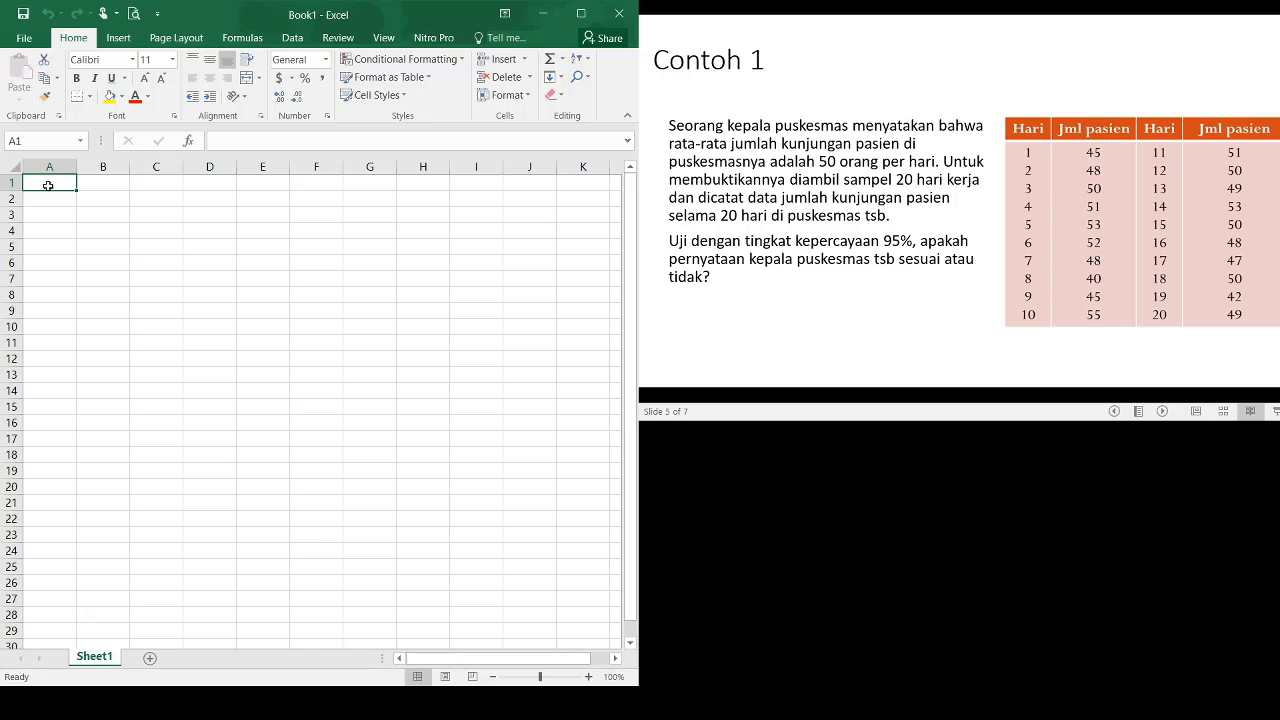
type("Jumlah")
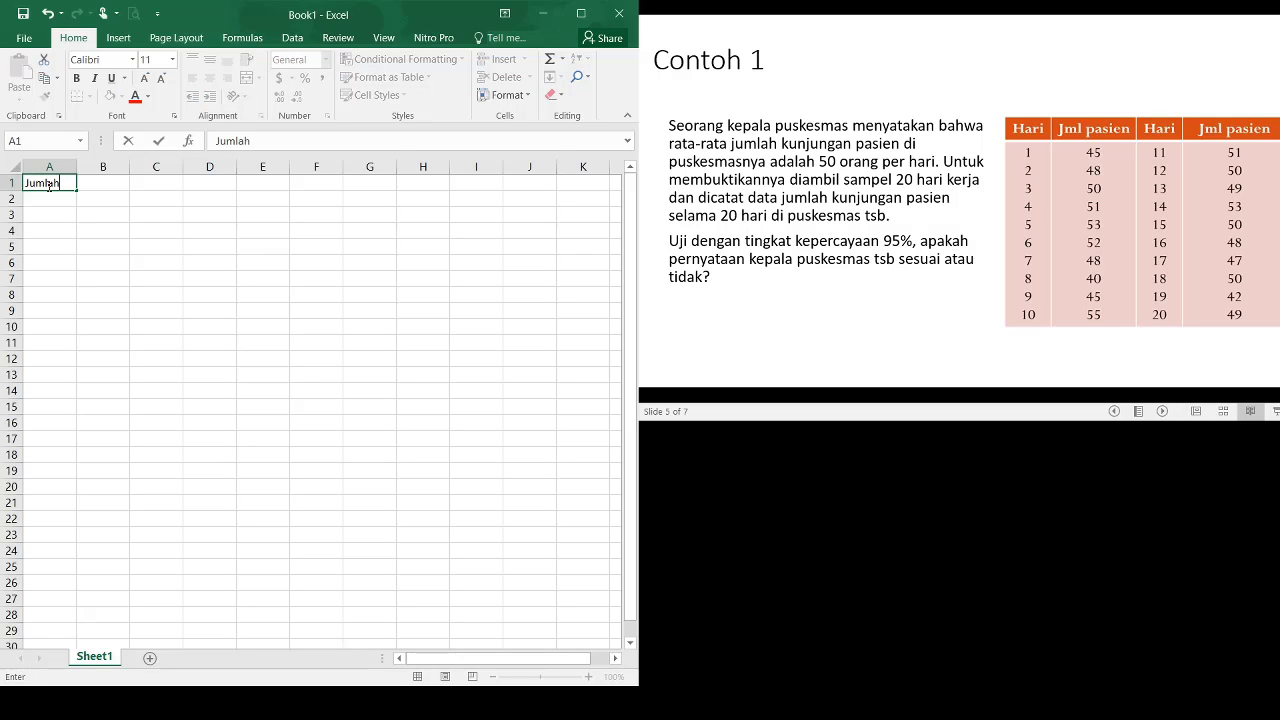
type(" pasien")
left_click(74, 163)
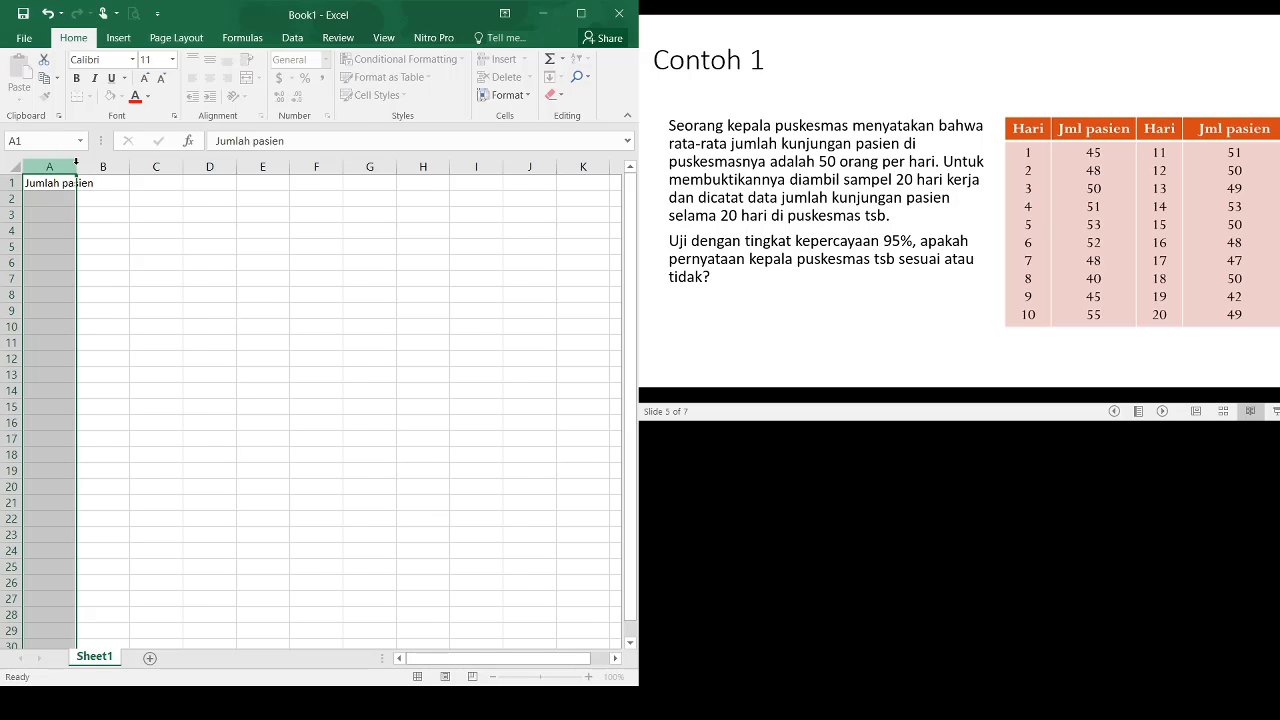
double_click(76, 163)
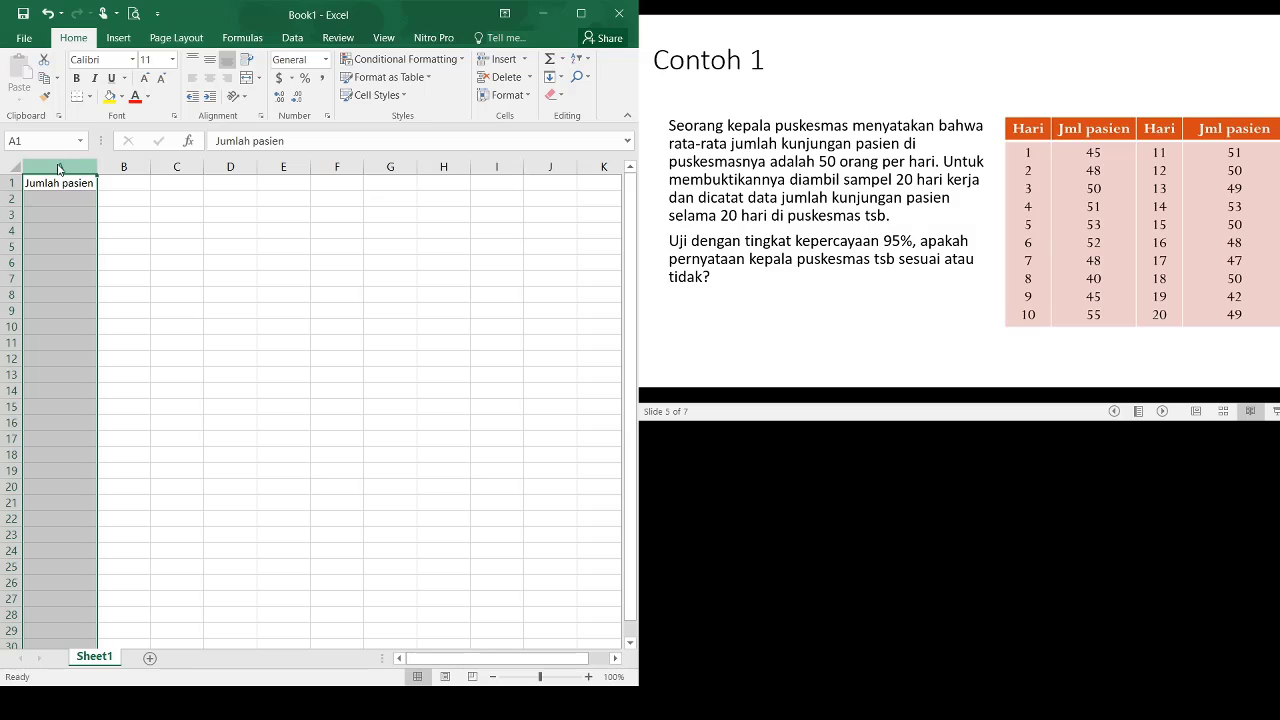
Insert a new column before the "Jumlah pasien" column and enter the header "No" in cell A1.
key("ctrl+shift+equal")
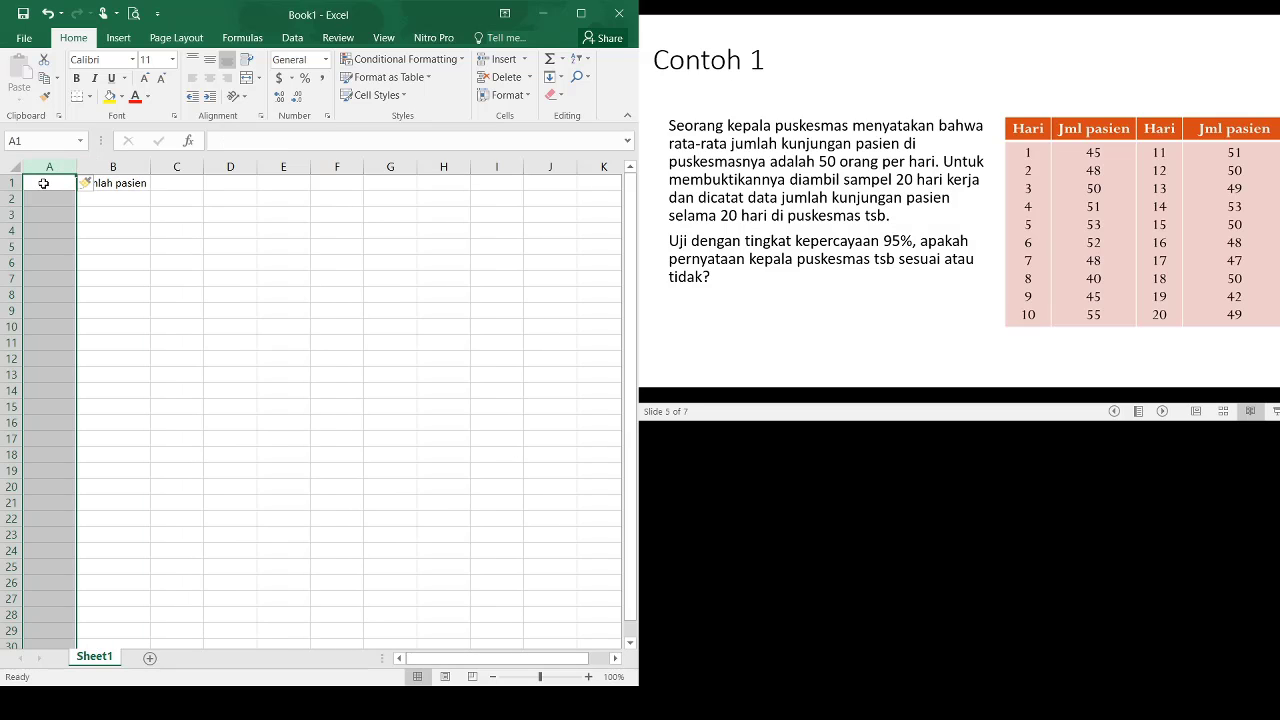
left_click(43, 183)
double_click(43, 183)
type("No")
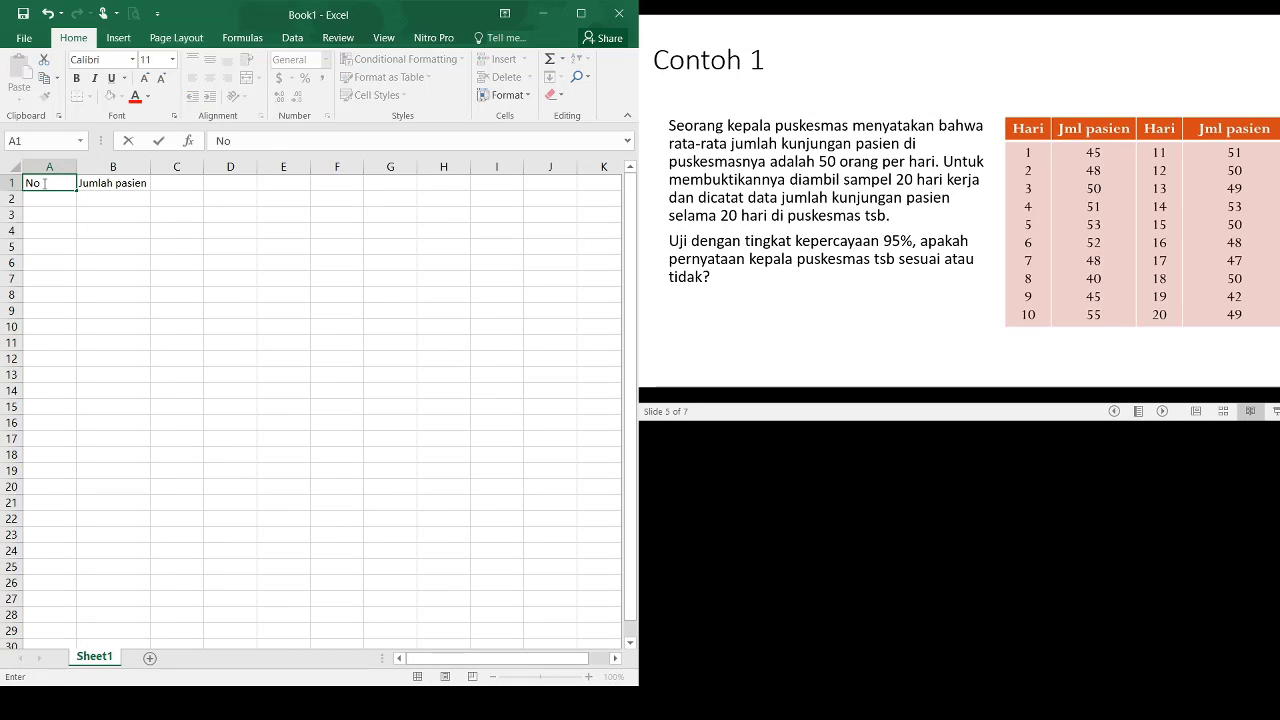
key("Tab")
key("Return")
Enter the sequence numbers 1 to 10 under the "No" header in cells A2 to A11.
type("1")
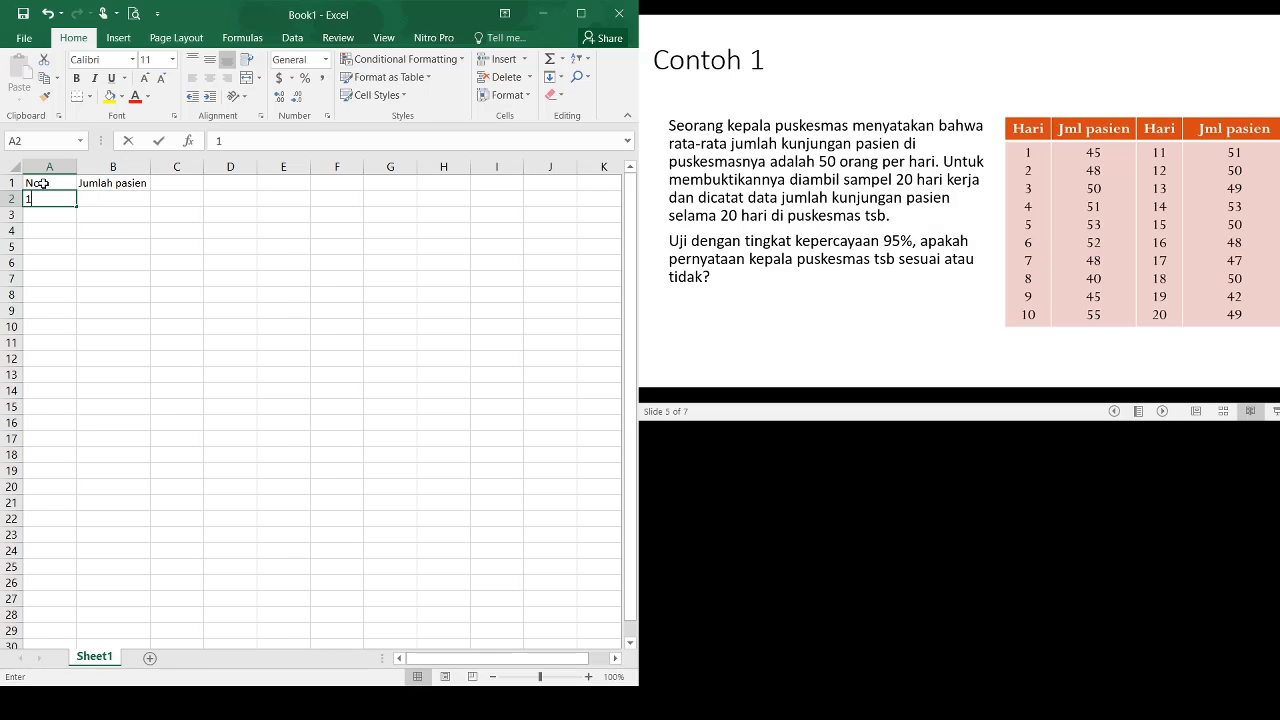
key("Return")
type("2")
key("Return")
type("3")
key("Return")
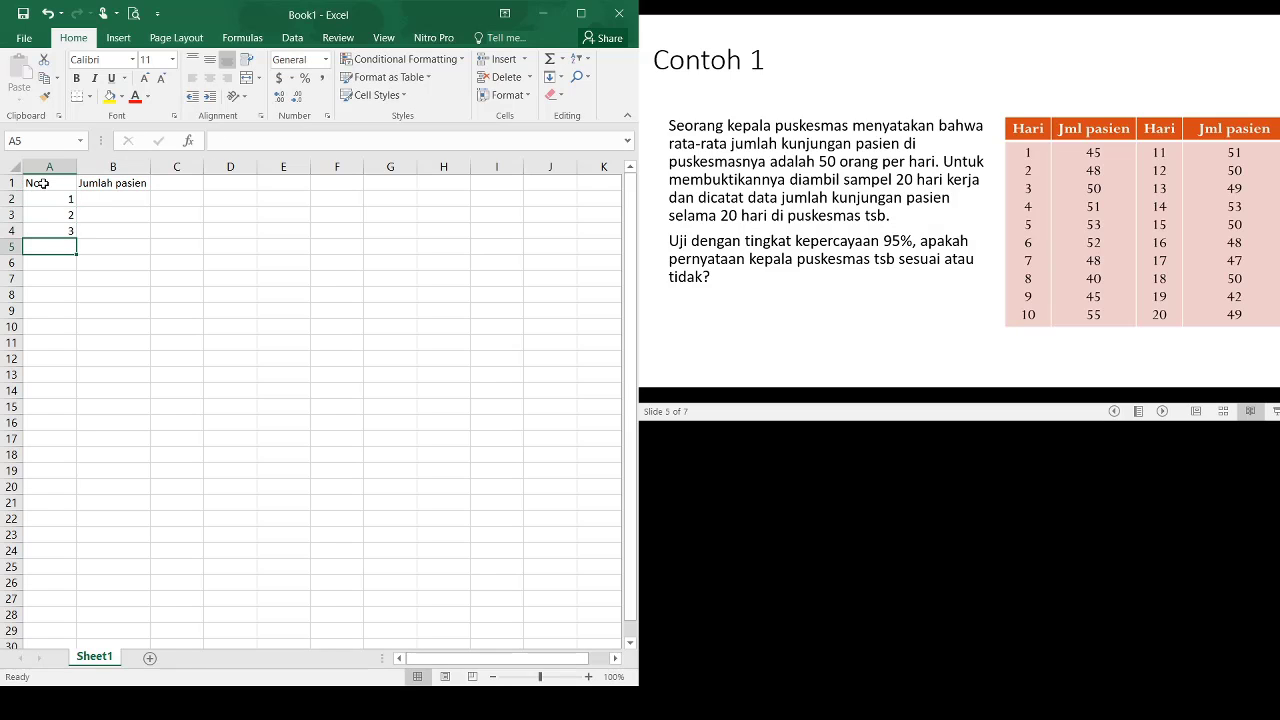
type("4")
key("Return")
type("5")
key("Return")
type("6")
key("Return")
type("7")
key("Return")
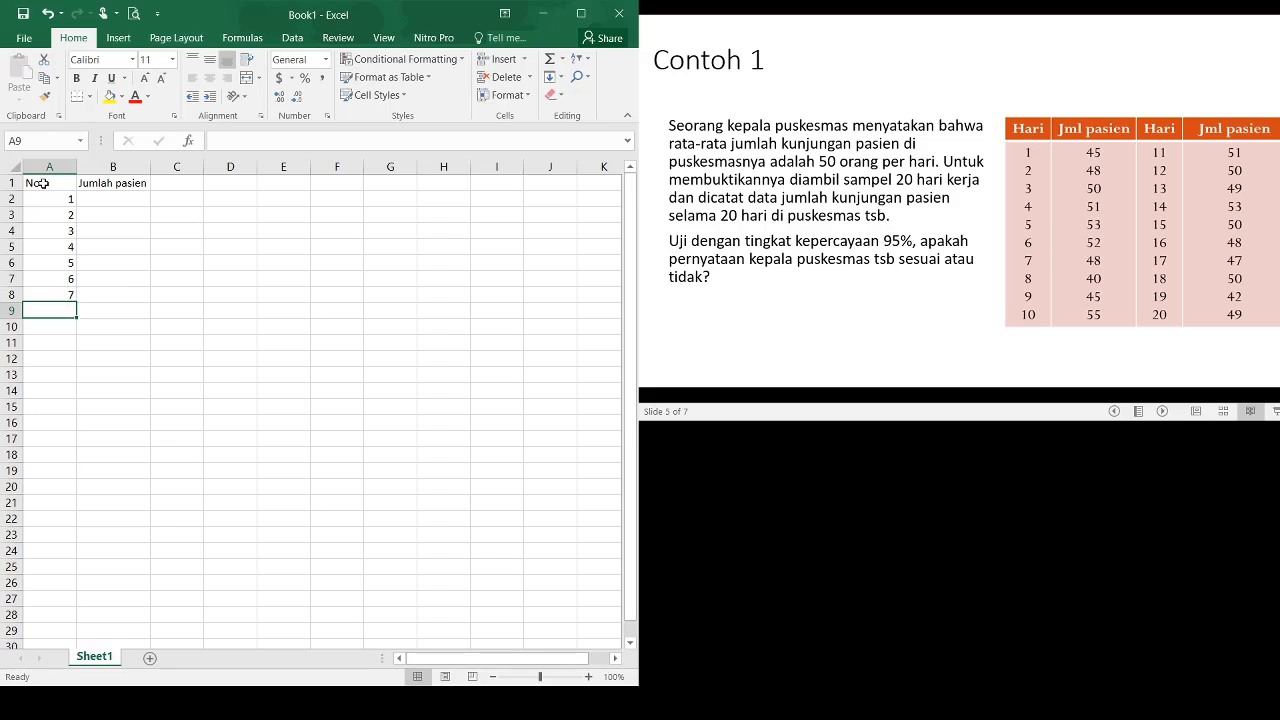
type("8")
key("Return")
type("9")
key("Return")
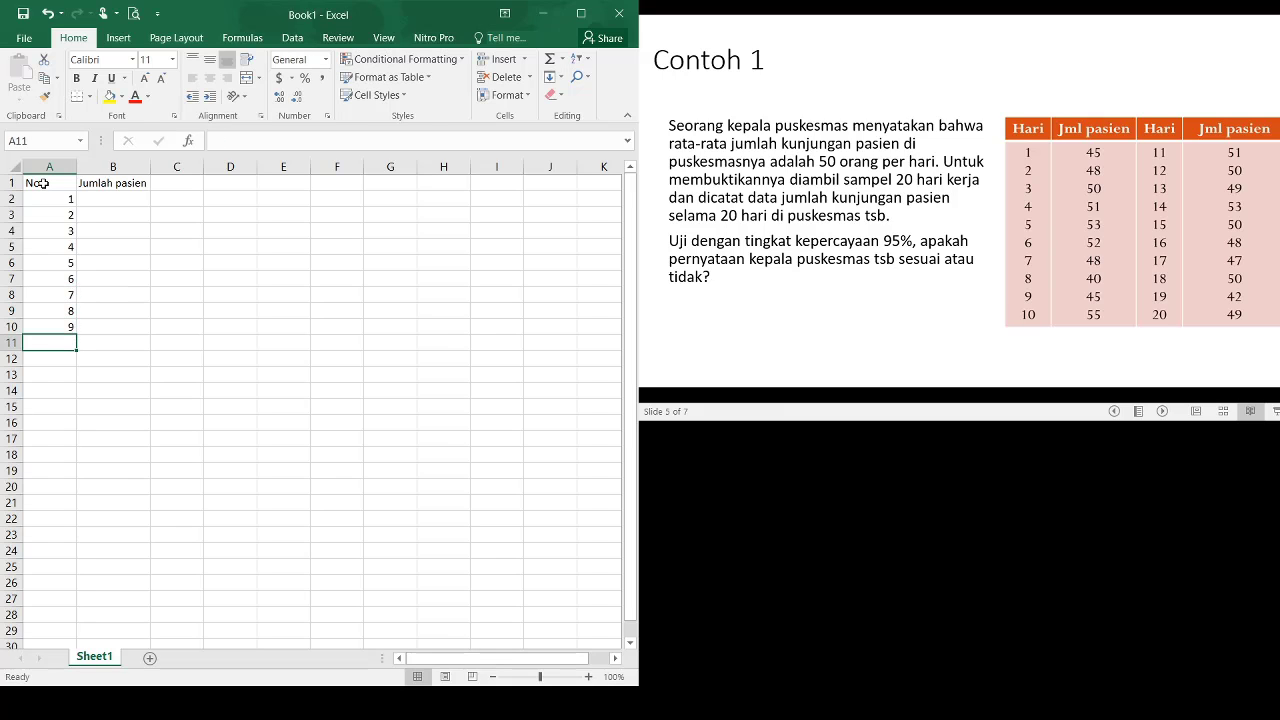
type("10")
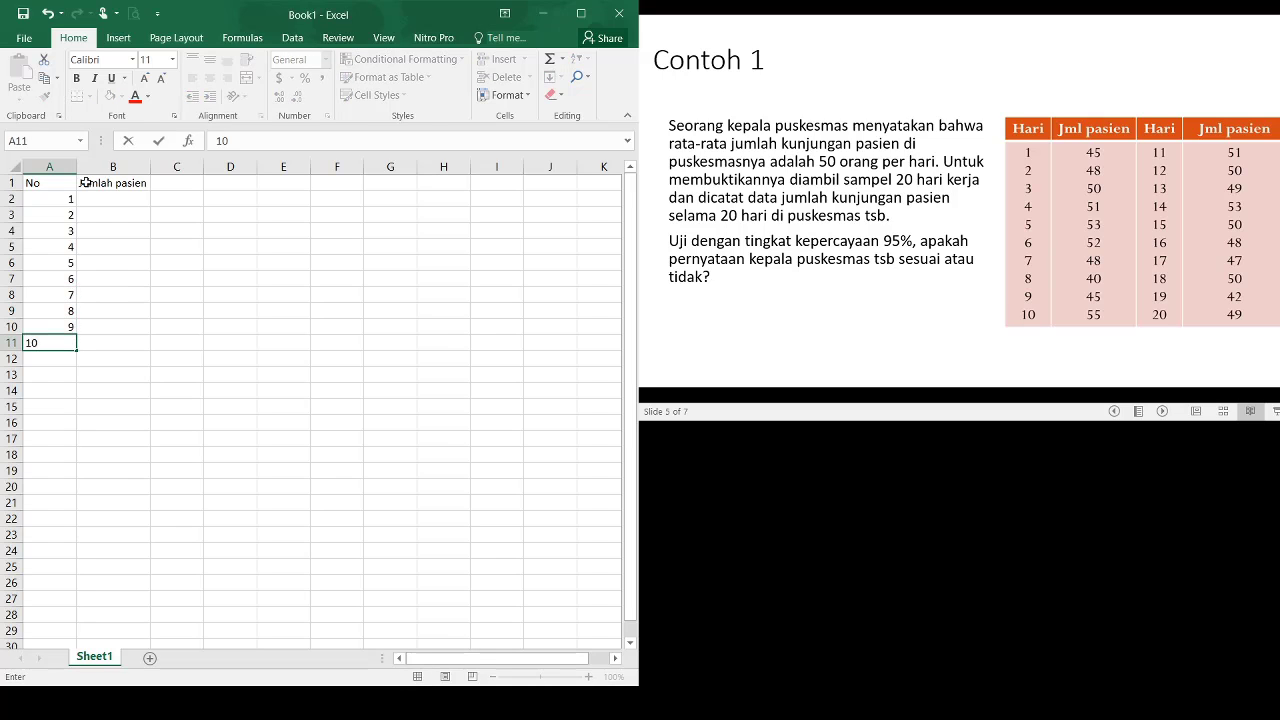
Fill the number series in column A down to 20 in cell A21.
left_click(134, 263)
left_click_drag(134, 263, 72, 506)
left_click(62, 312)
left_click(46, 288)
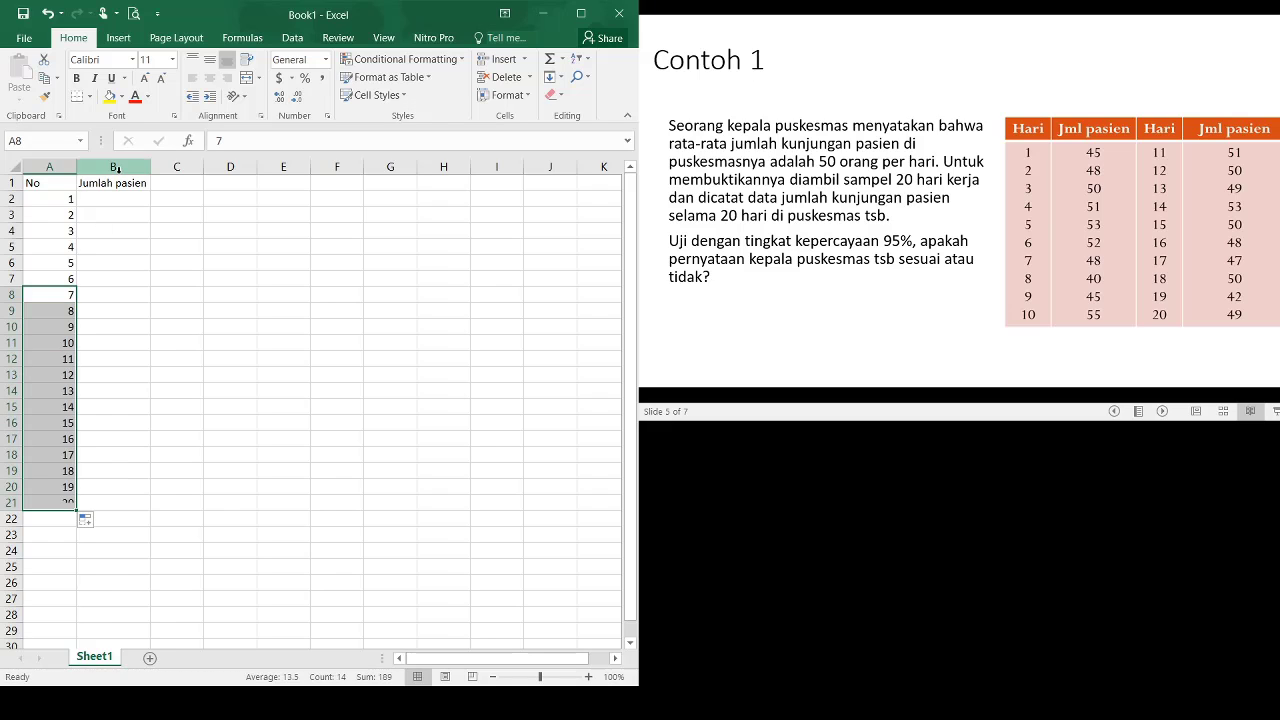
Enter the patient counts for days 1 to 5 in cells B2 to B6: 45, 48, 50, 51 and 53.
left_click(133, 198)
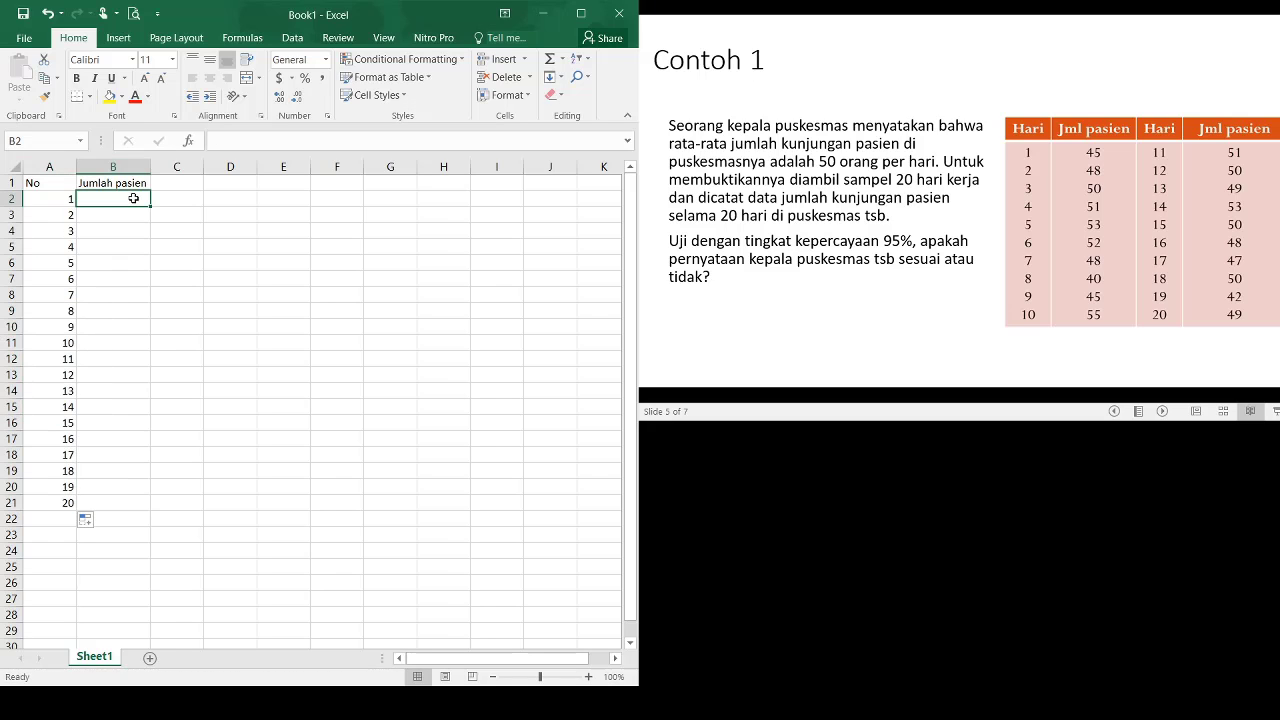
type("48")
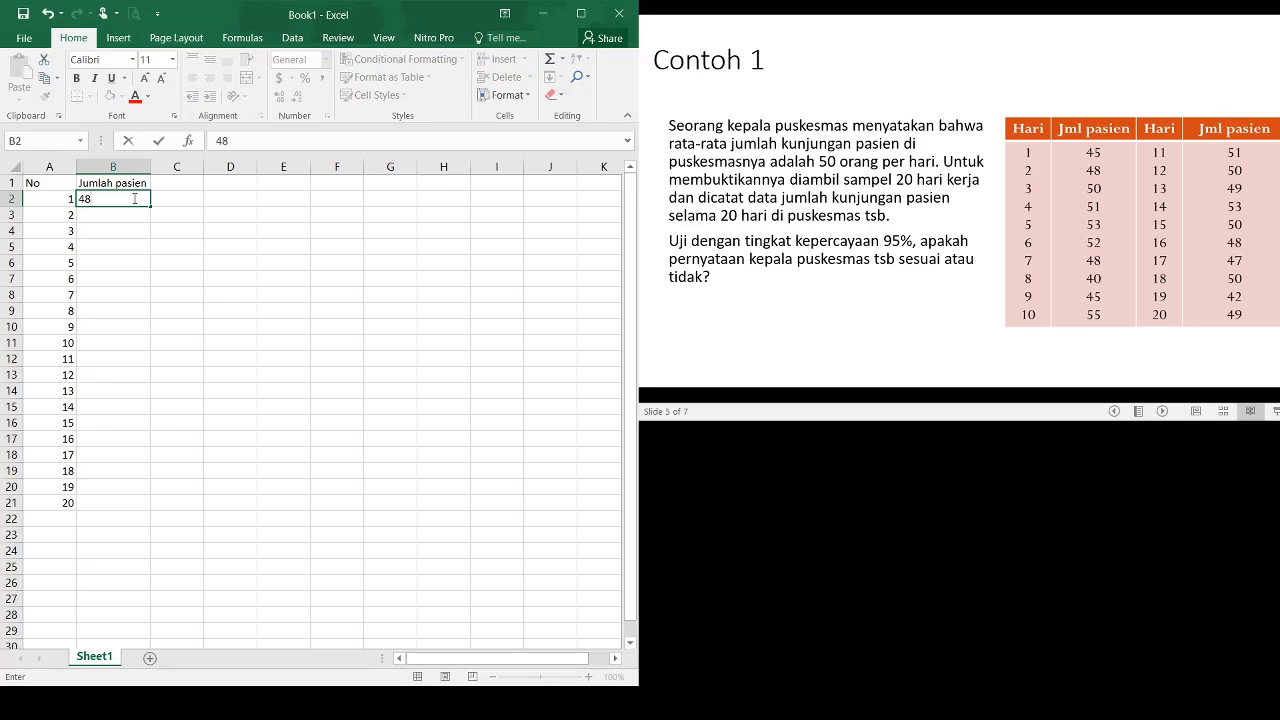
key("BackSpace")
type("5")
key("Return")
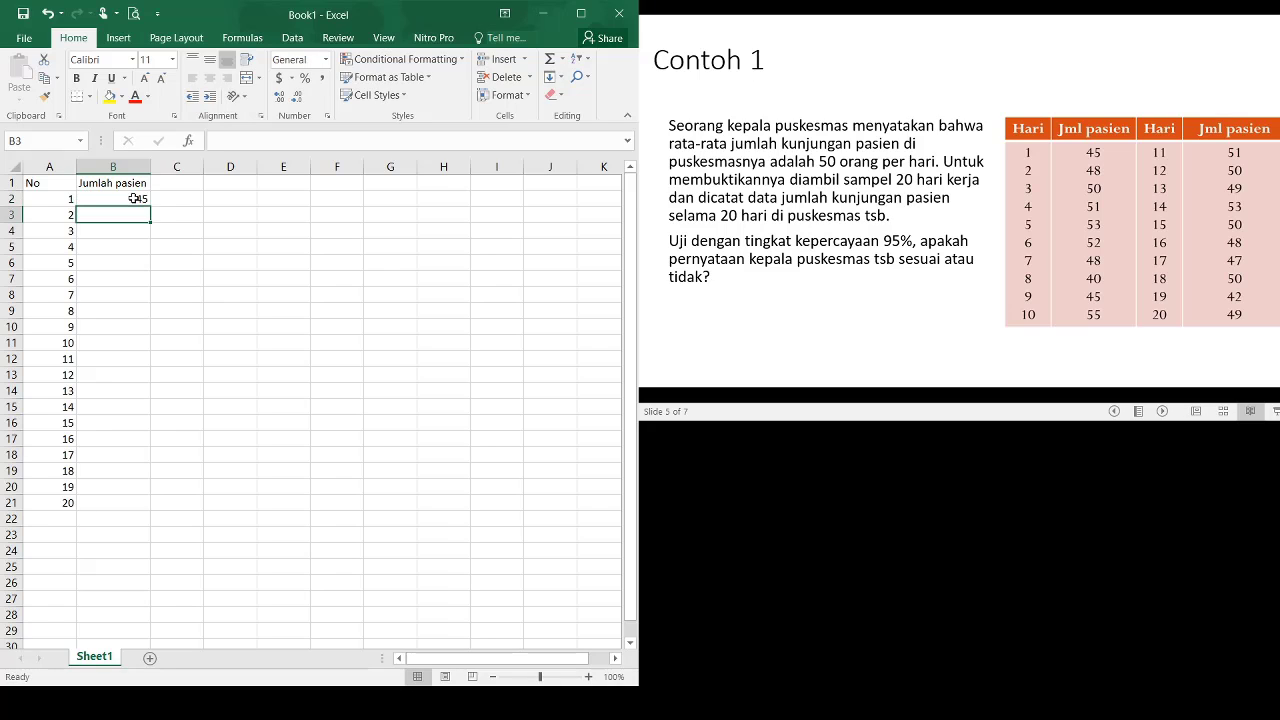
type("48")
key("Return")
type("50")
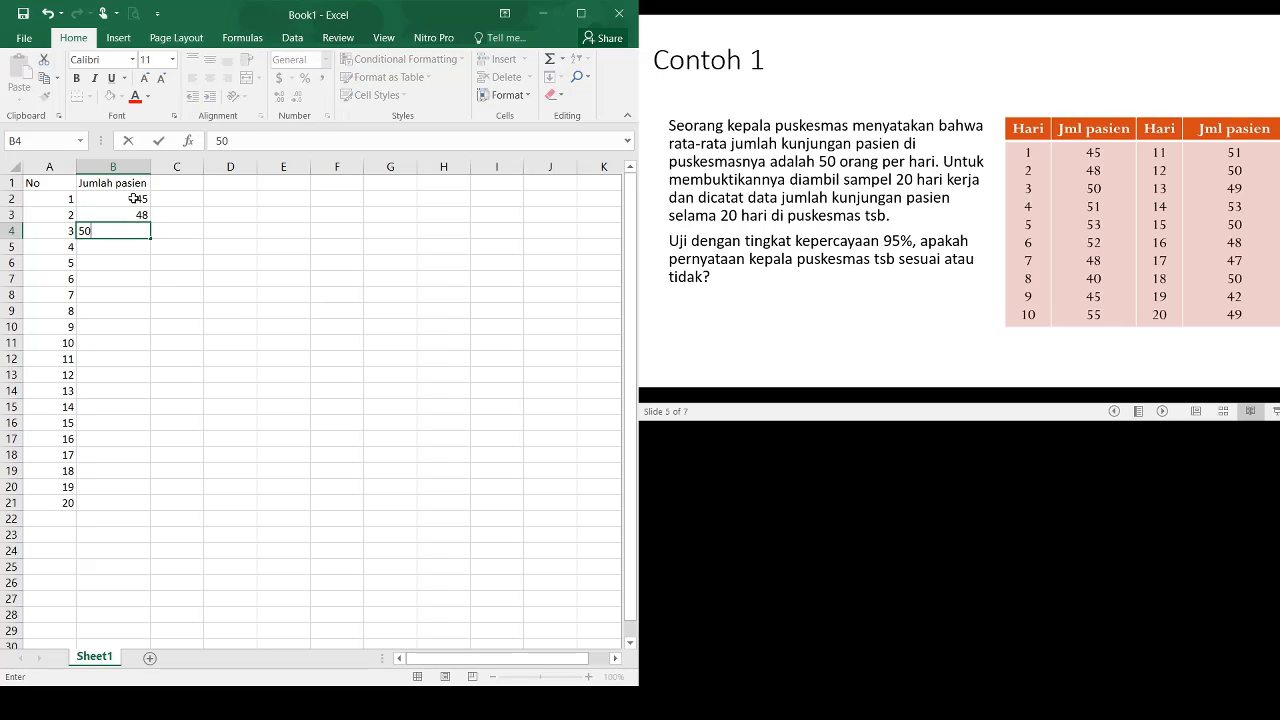
key("Return")
type("51")
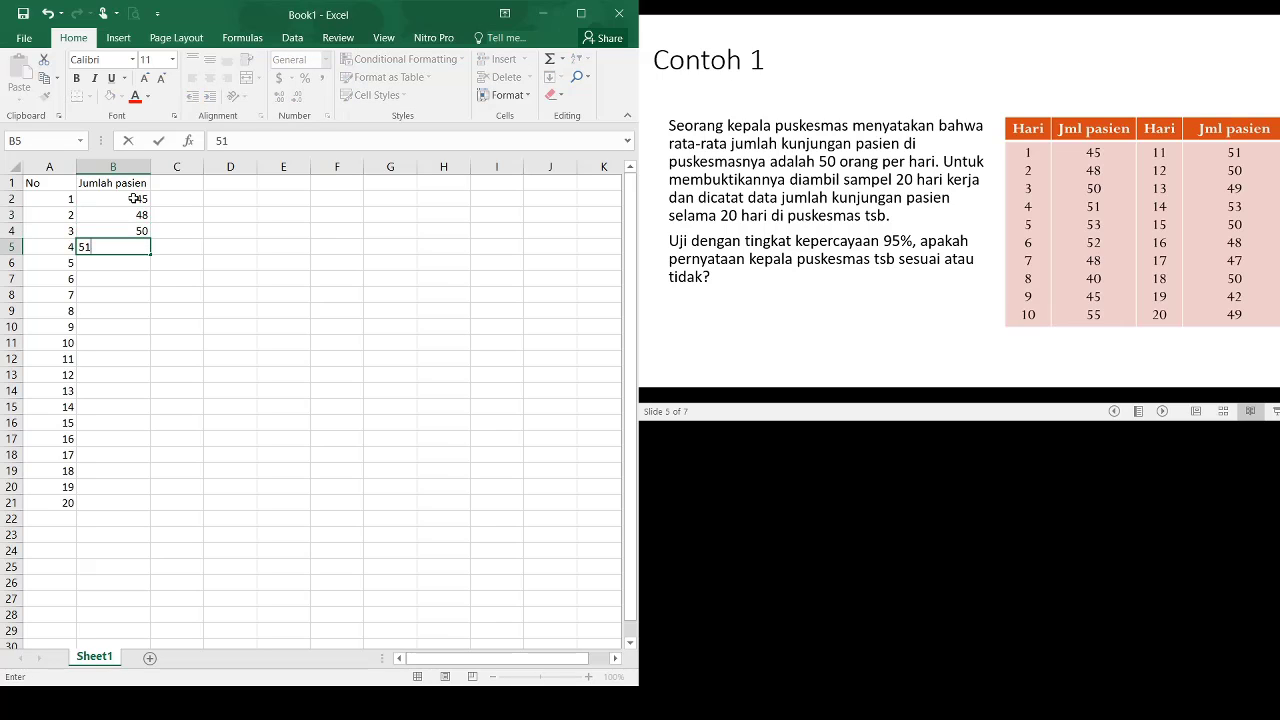
key("Return")
type("53")
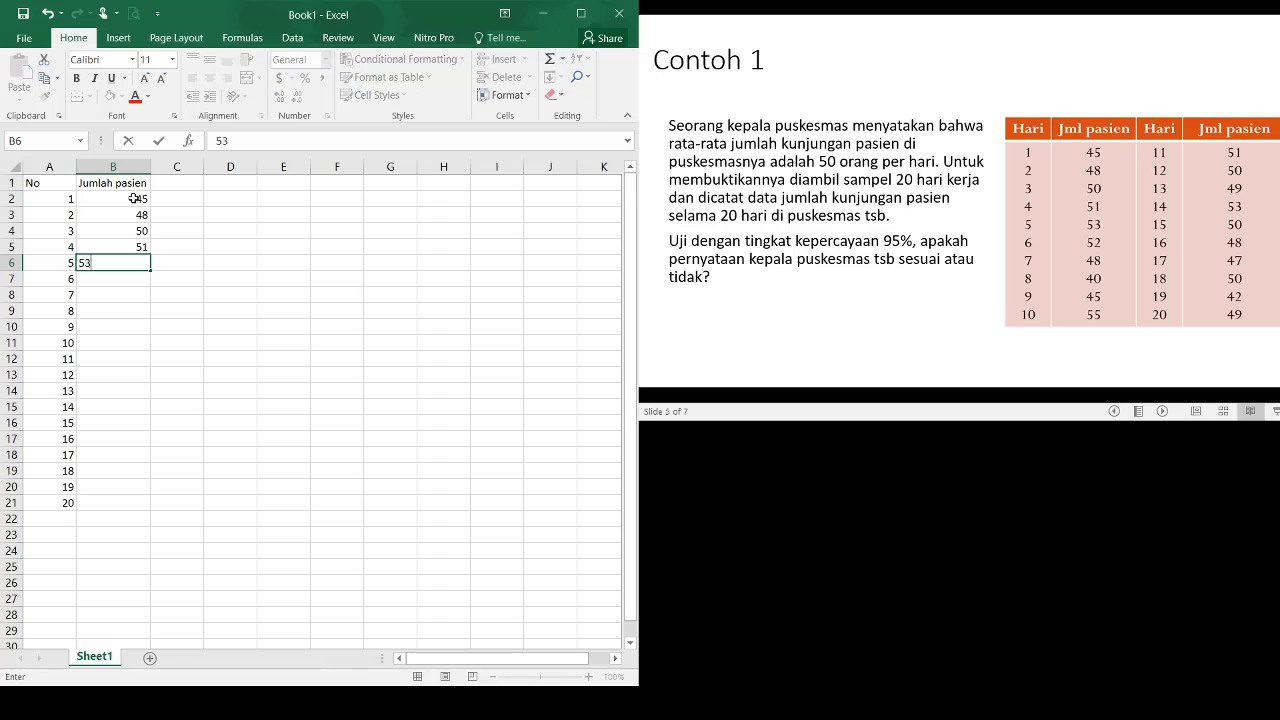
key("Return")
Enter the patient counts for days 6 to 10 in cells B7 to B11: 52, 48, 40, 45 and 55.
type("52")
key("Return")
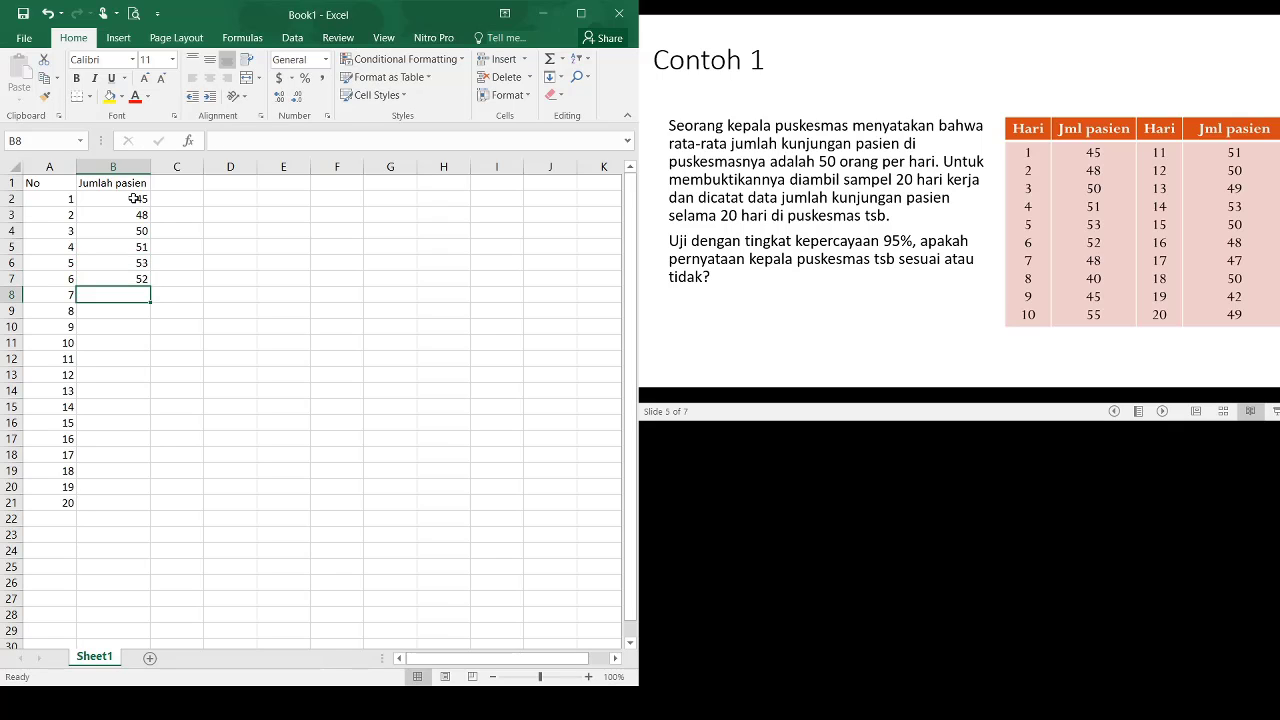
type("48")
key("Return")
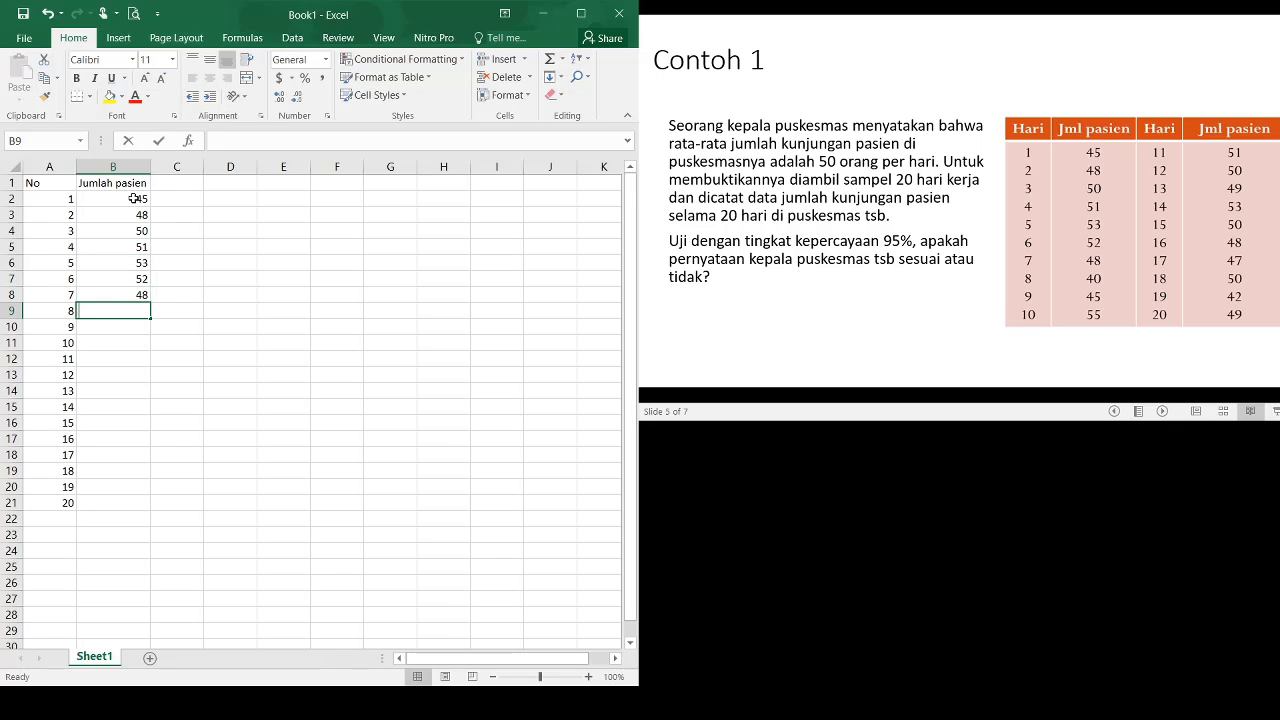
type("40")
key("Return")
type("45")
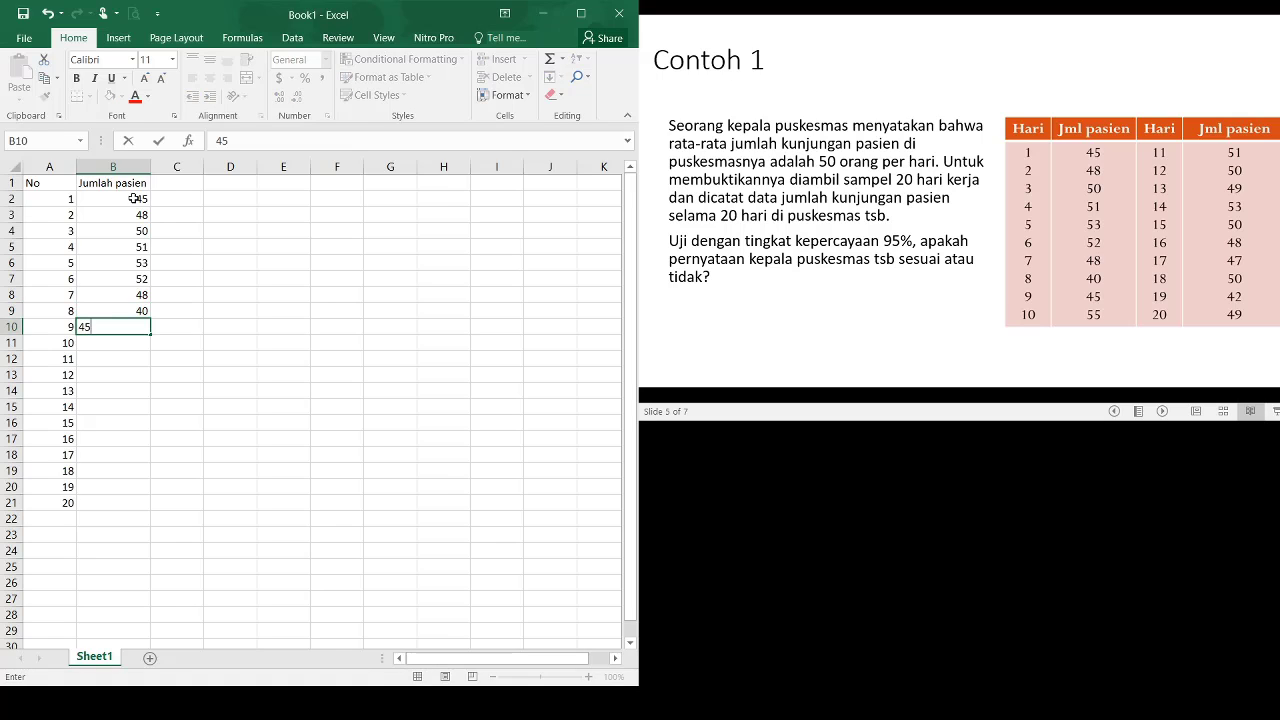
key("Return")
type("55")
key("Return")
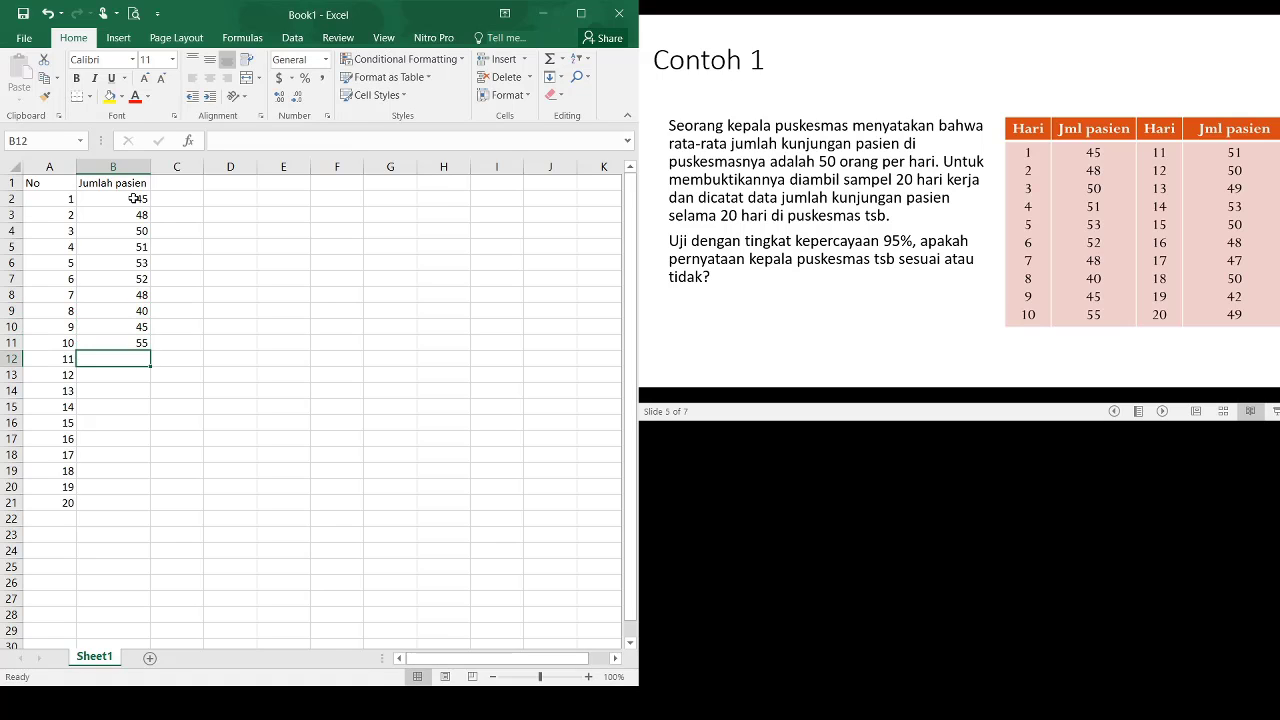
Enter the patient counts for days 11 to 15 in cells B12 to B16: 51, 50, 49, 53 and 50.
type("51")
key("Return")
type("50")
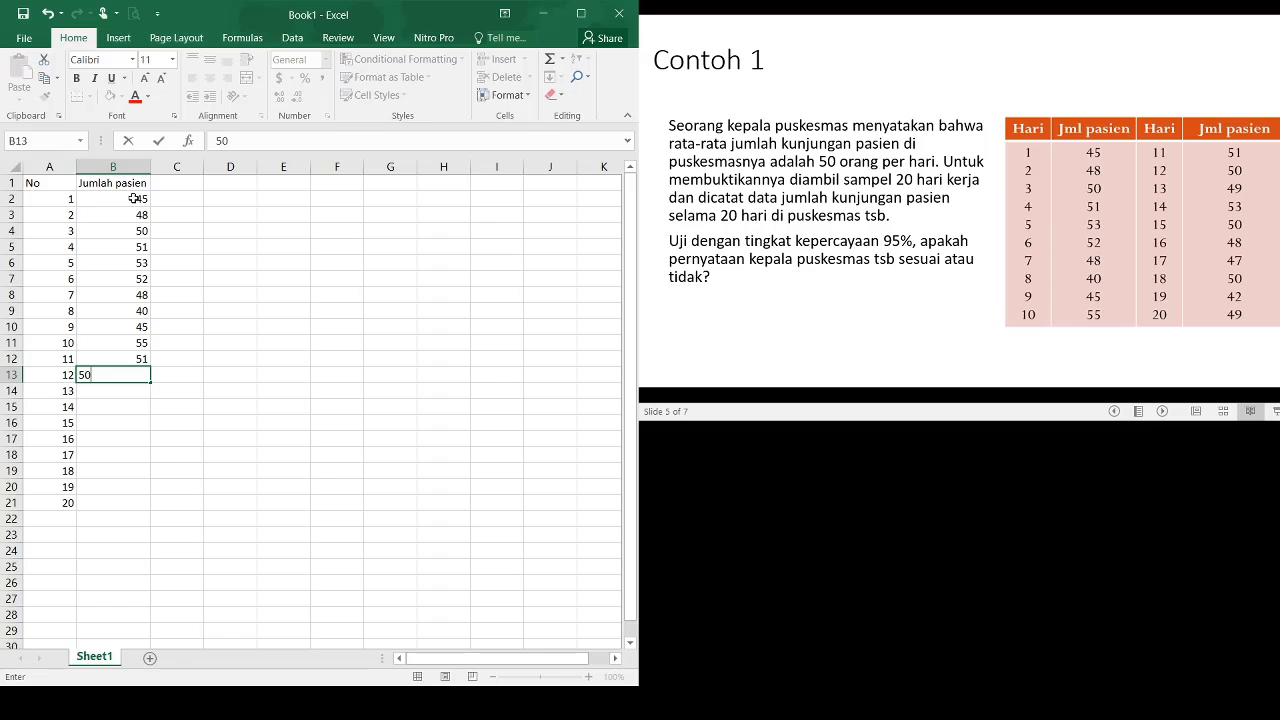
key("Return")
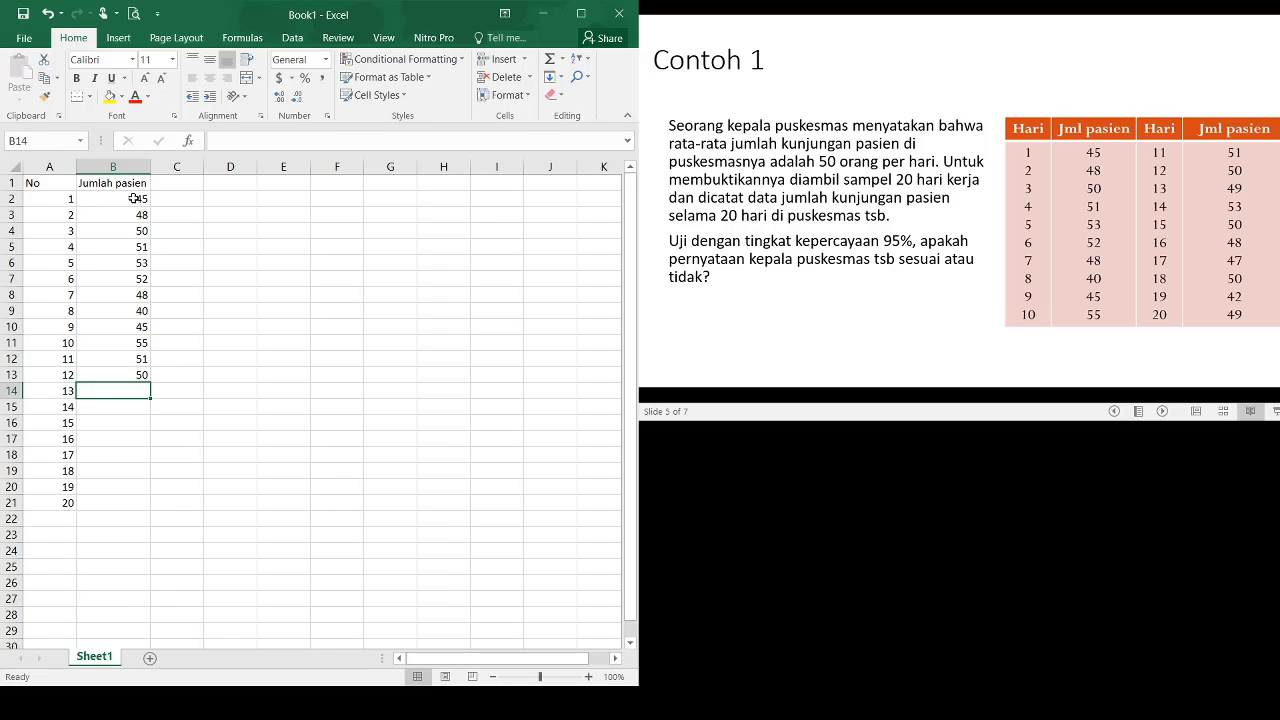
type("49")
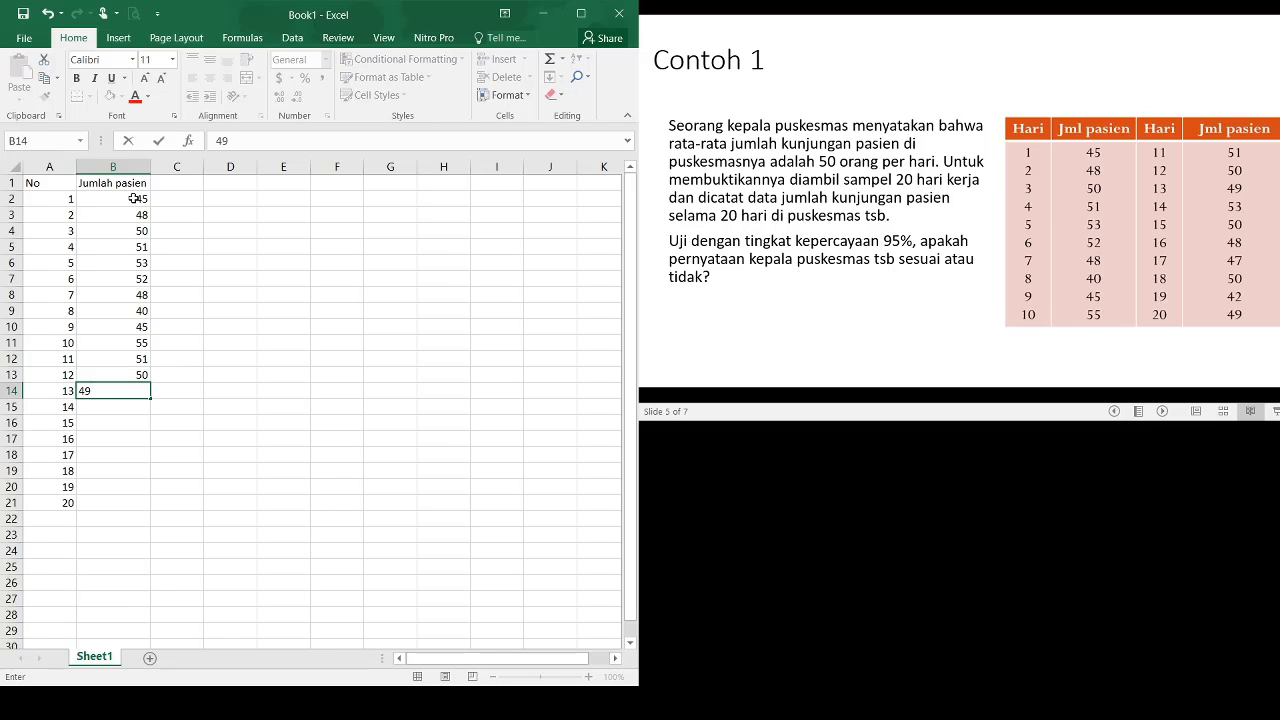
key("Return")
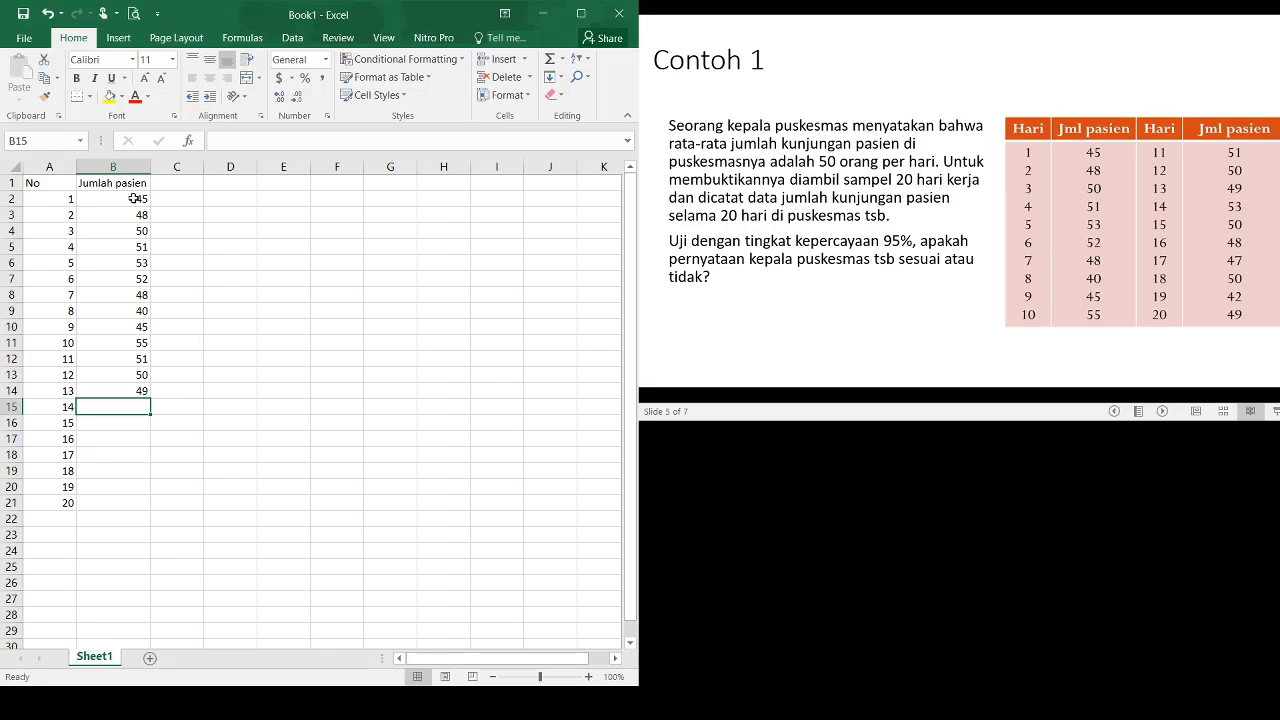
type("53")
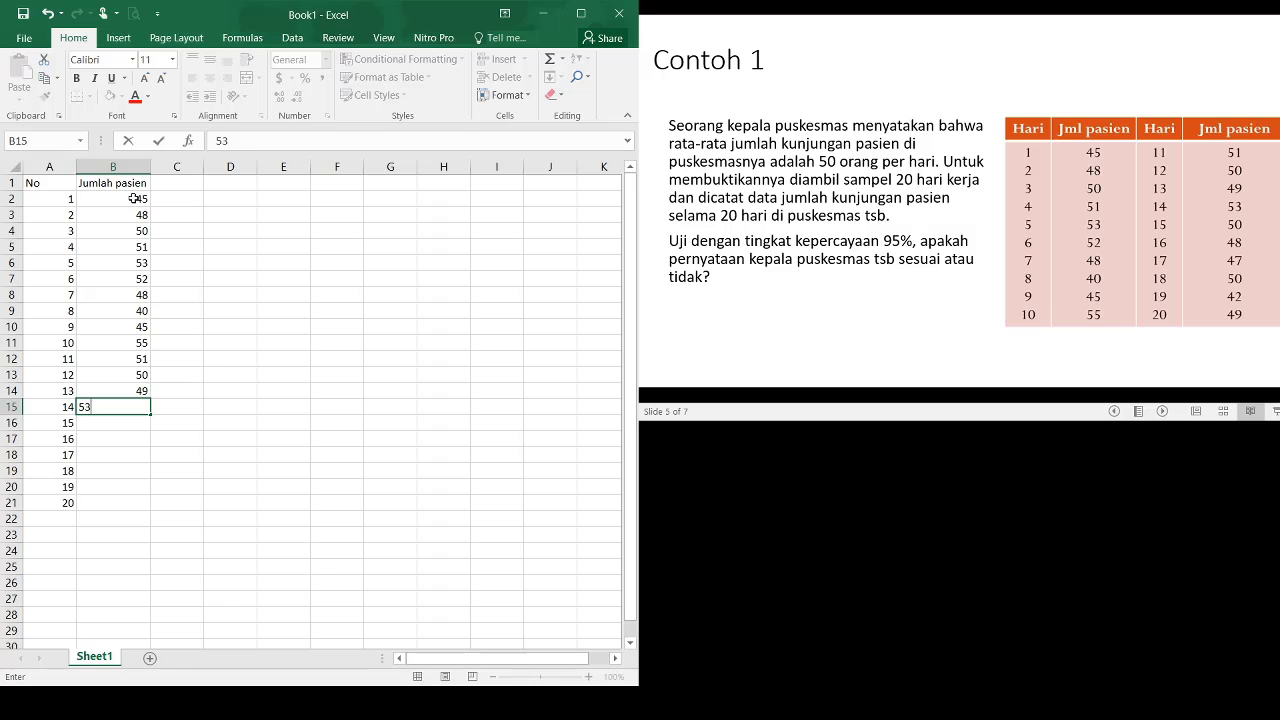
key("Return")
type("50")
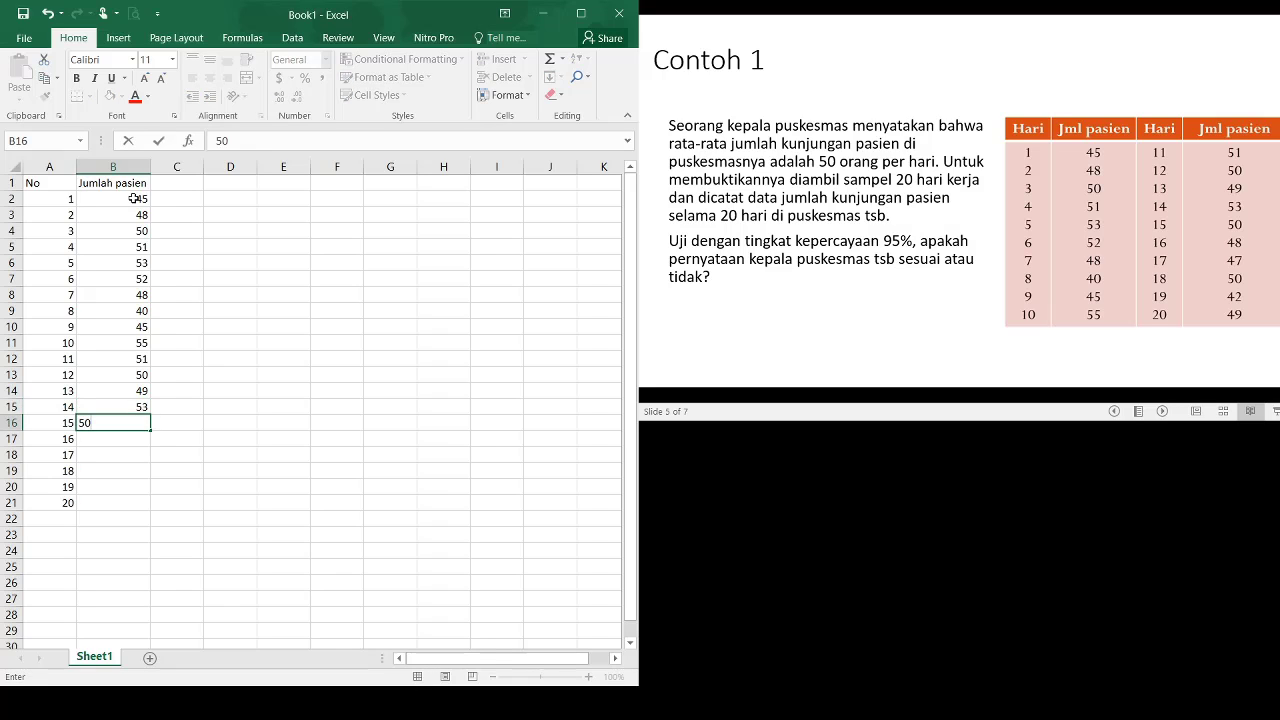
key("Return")
Enter the patient counts for days 16 to 20 in cells B17 to B21: 48, 47, 50, 42 and 49.
type("48")
key("Return")
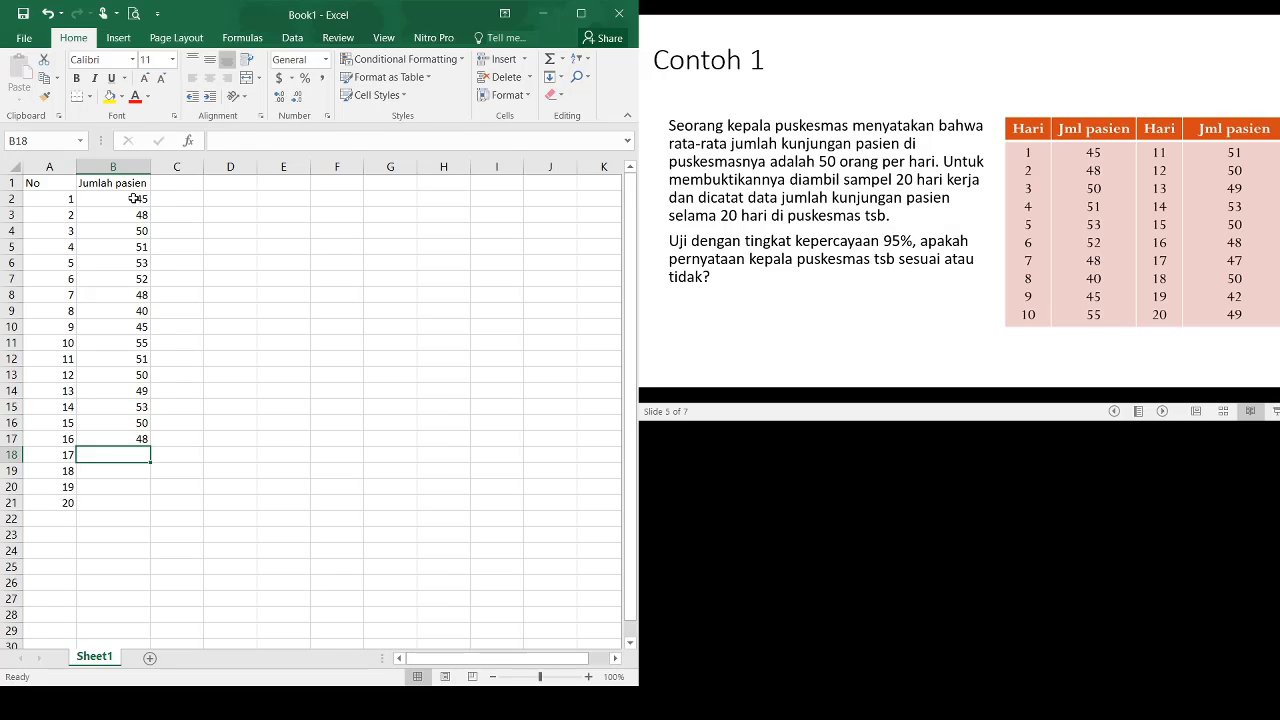
type("47")
key("Return")
type("50")
key("Return")
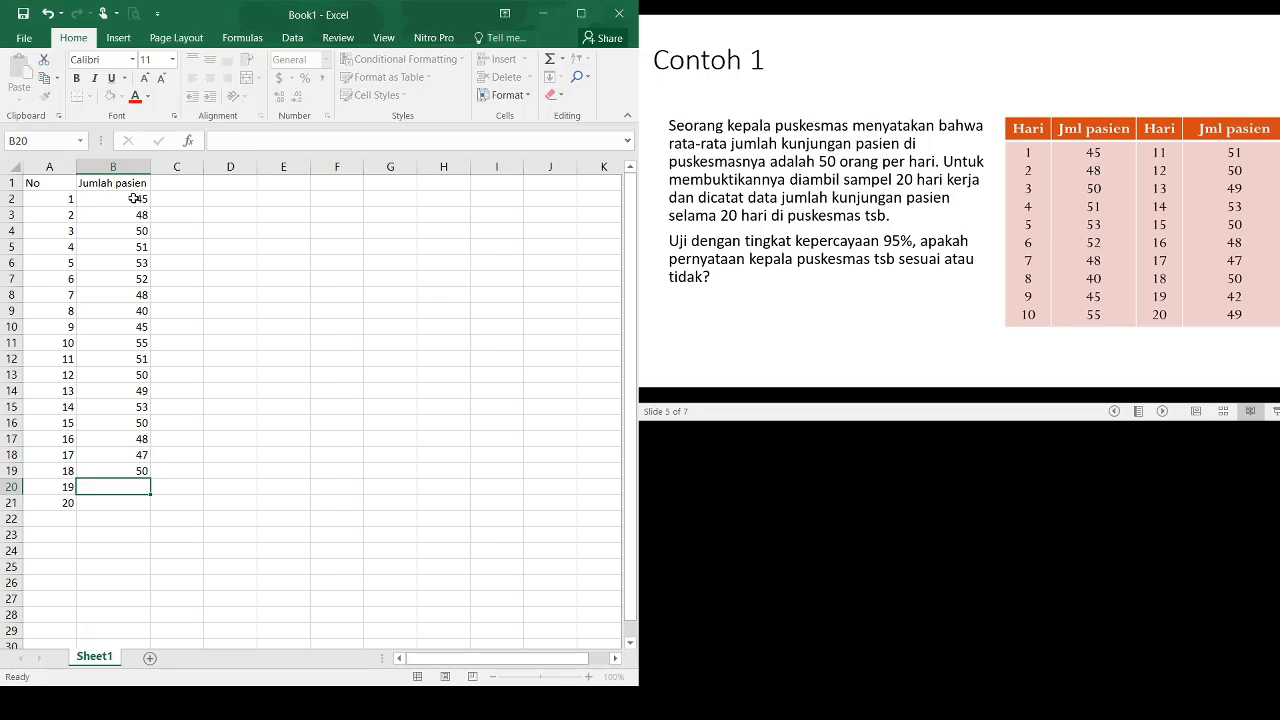
type("42")
key("Return")
type("49")
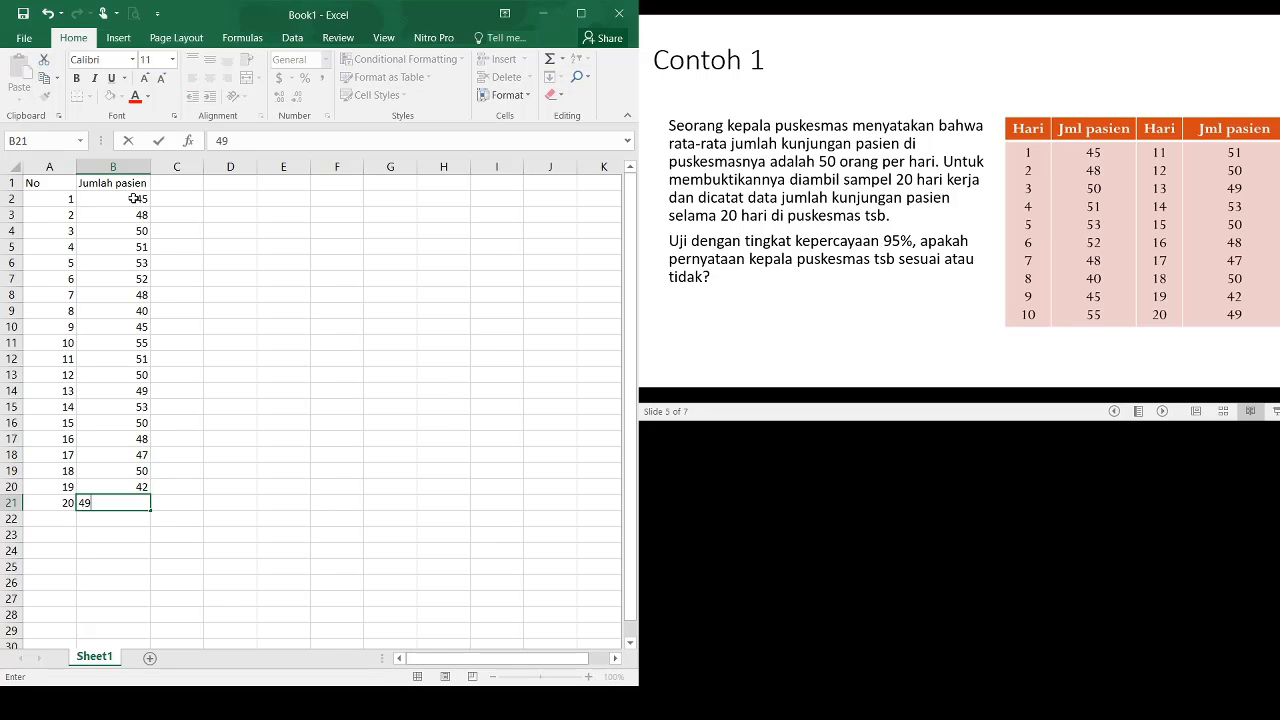
key("Return")
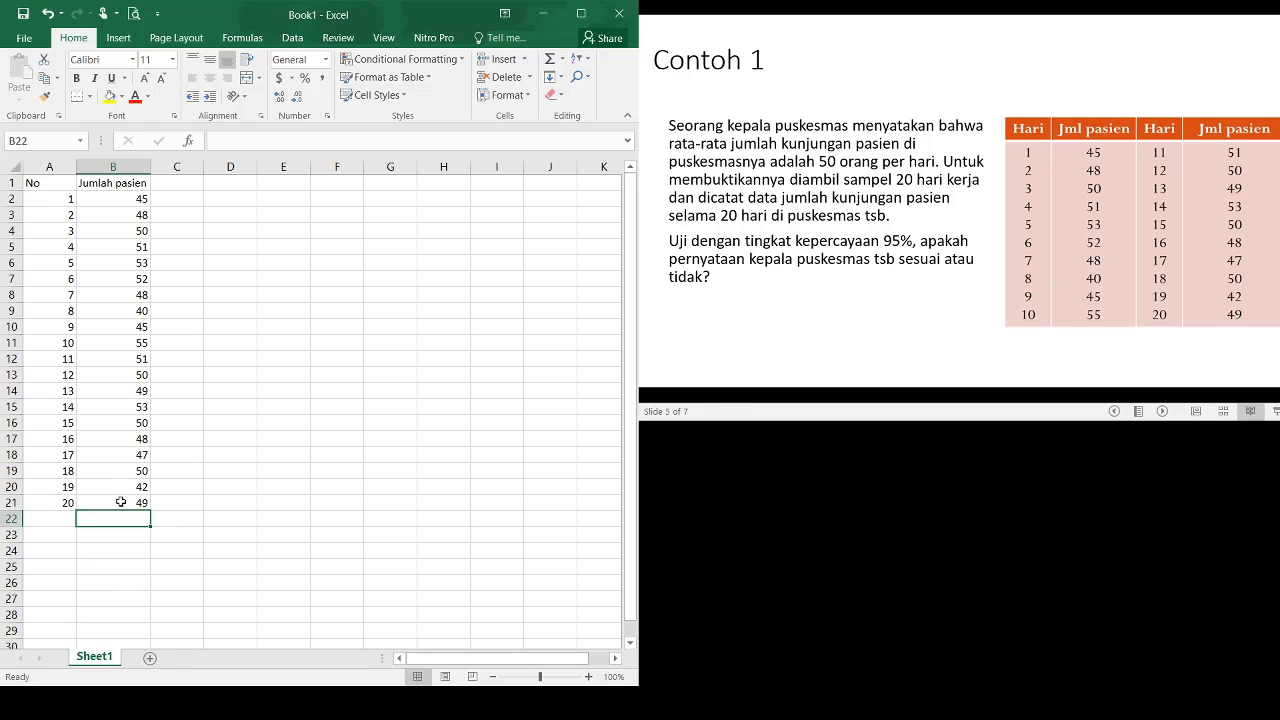
Draw a text box covering about columns D to J and rows 2 to 25, and enter the heading "1. Hipotesis".
left_click(259, 457)
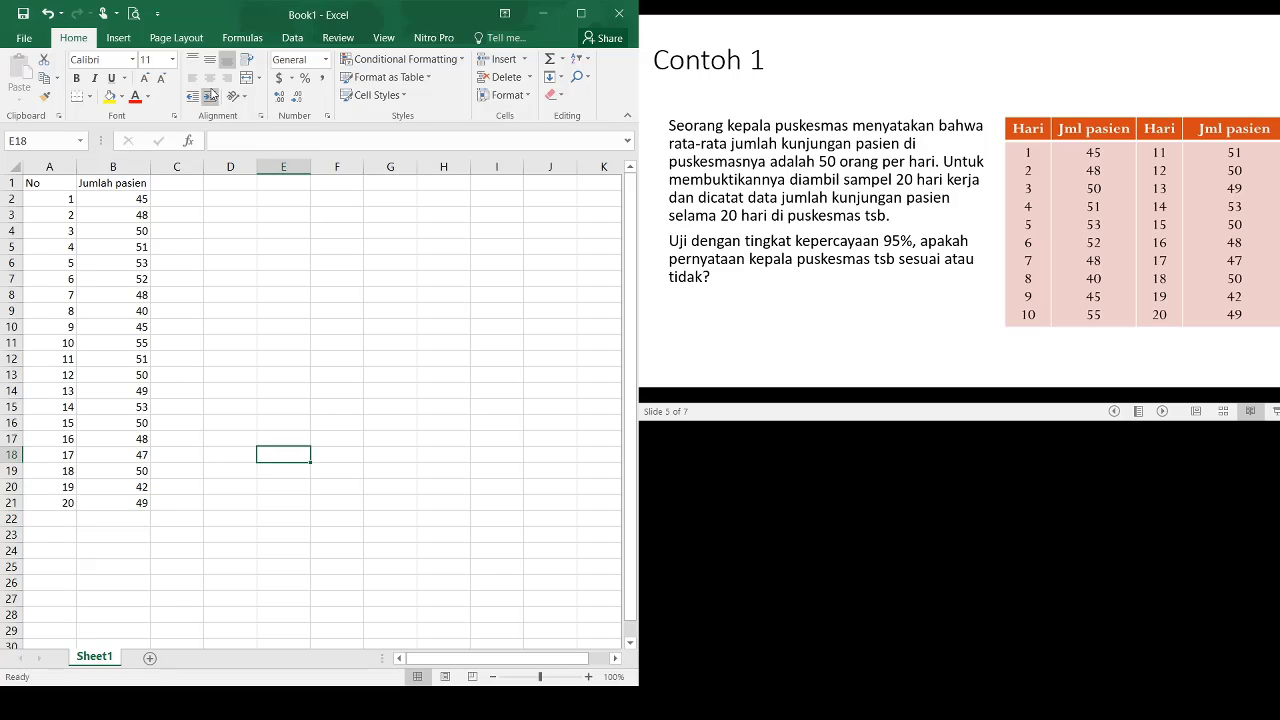
left_click(120, 42)
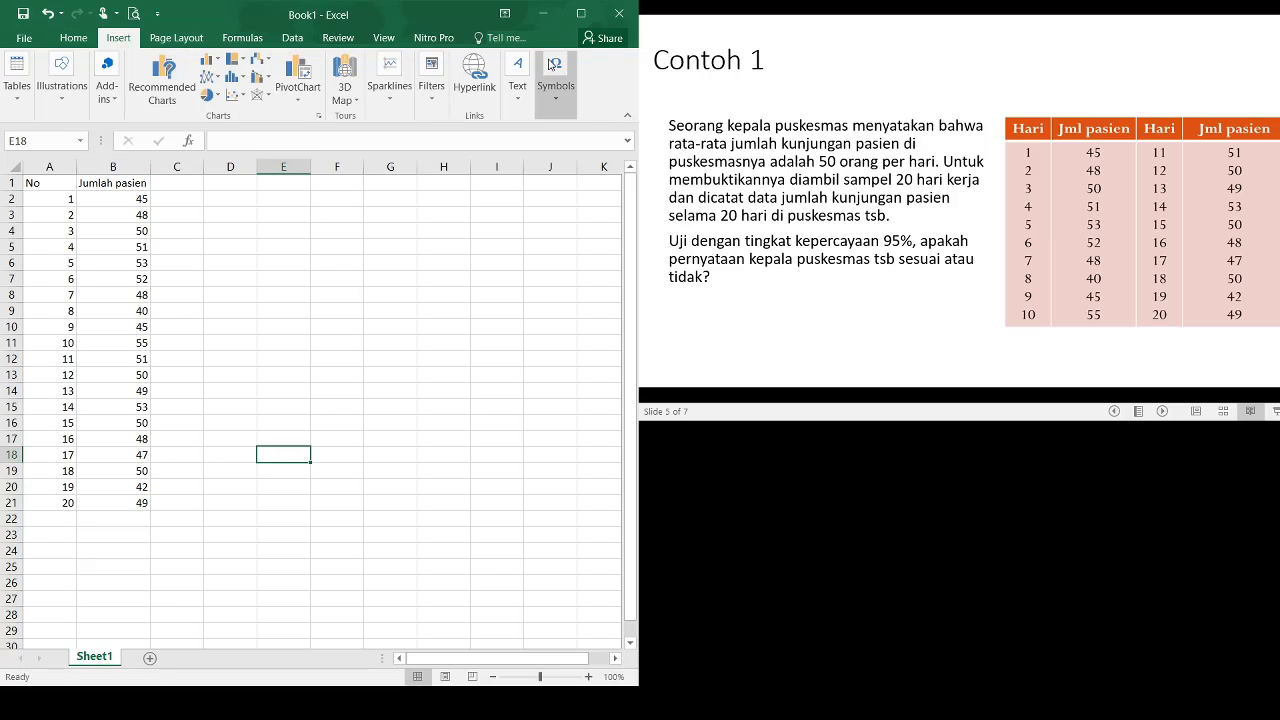
left_click(517, 66)
left_click(517, 142)
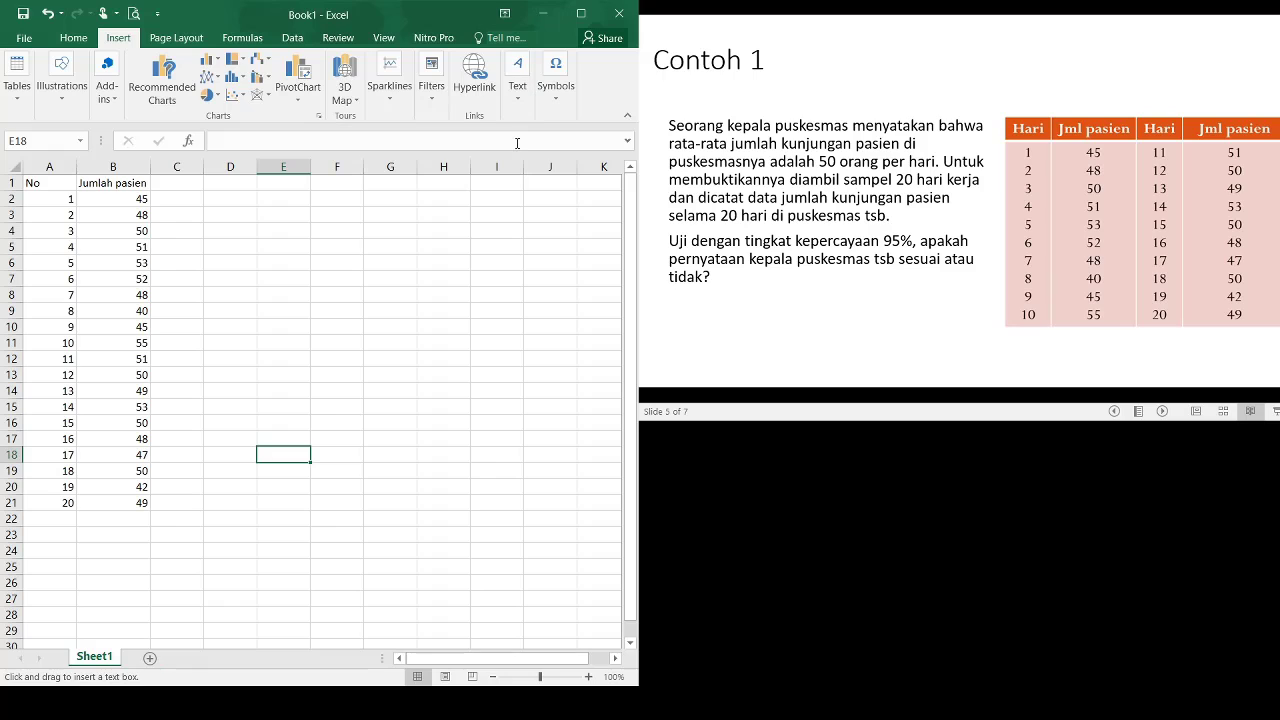
left_click_drag(204, 189, 575, 571)
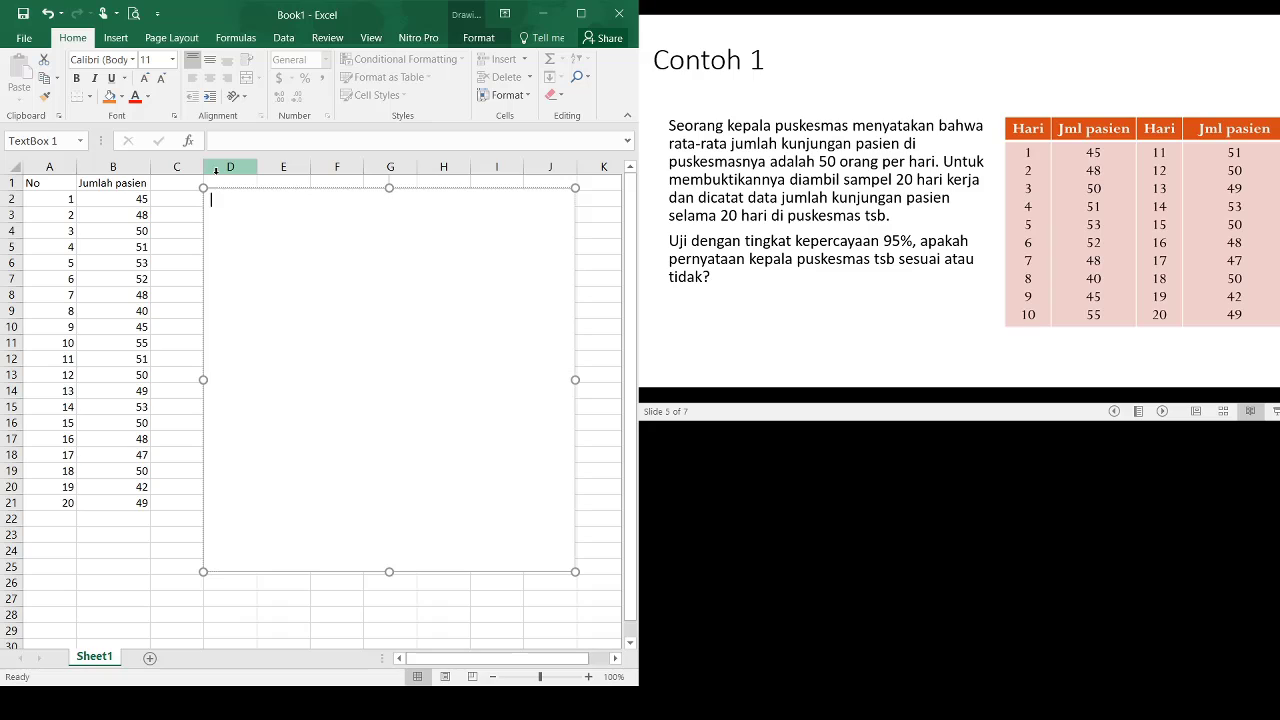
type("1. Hipotesis")
key("Return")
Insert the equation H₀: μ = 50 with a subscript 0 on the line under the Hipotesis heading.
left_click(116, 38)
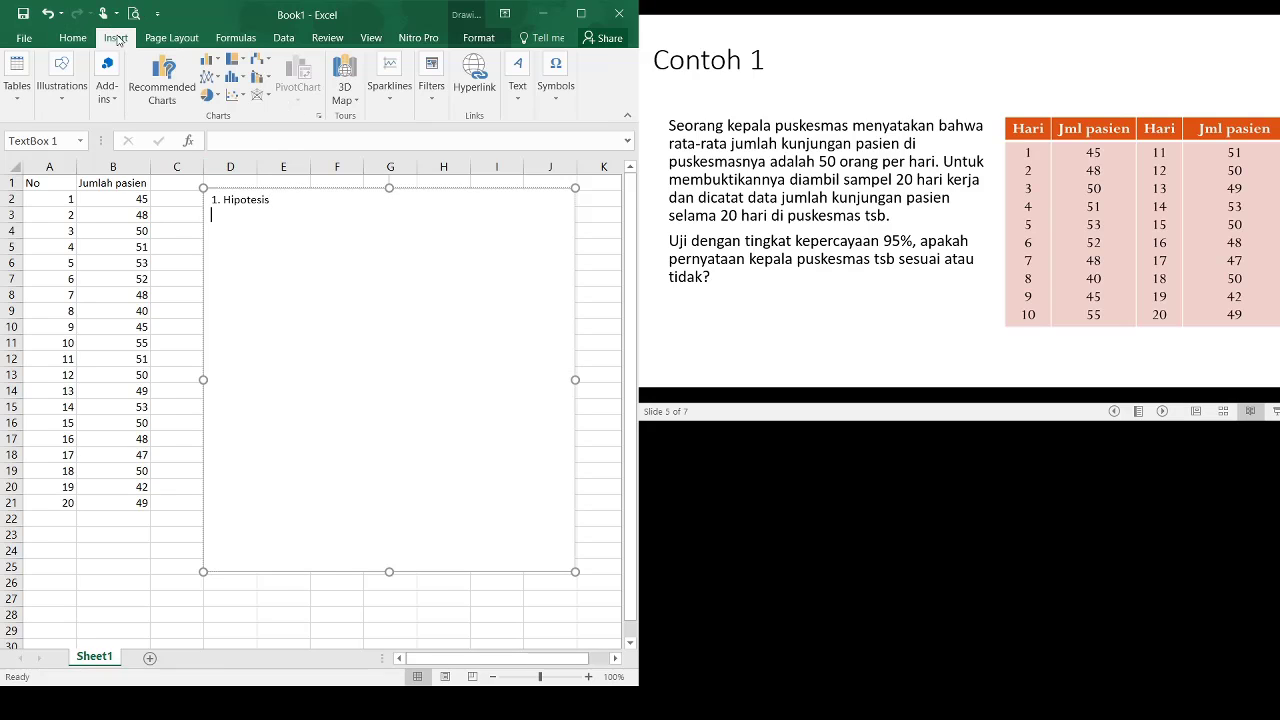
left_click(556, 85)
left_click(543, 148)
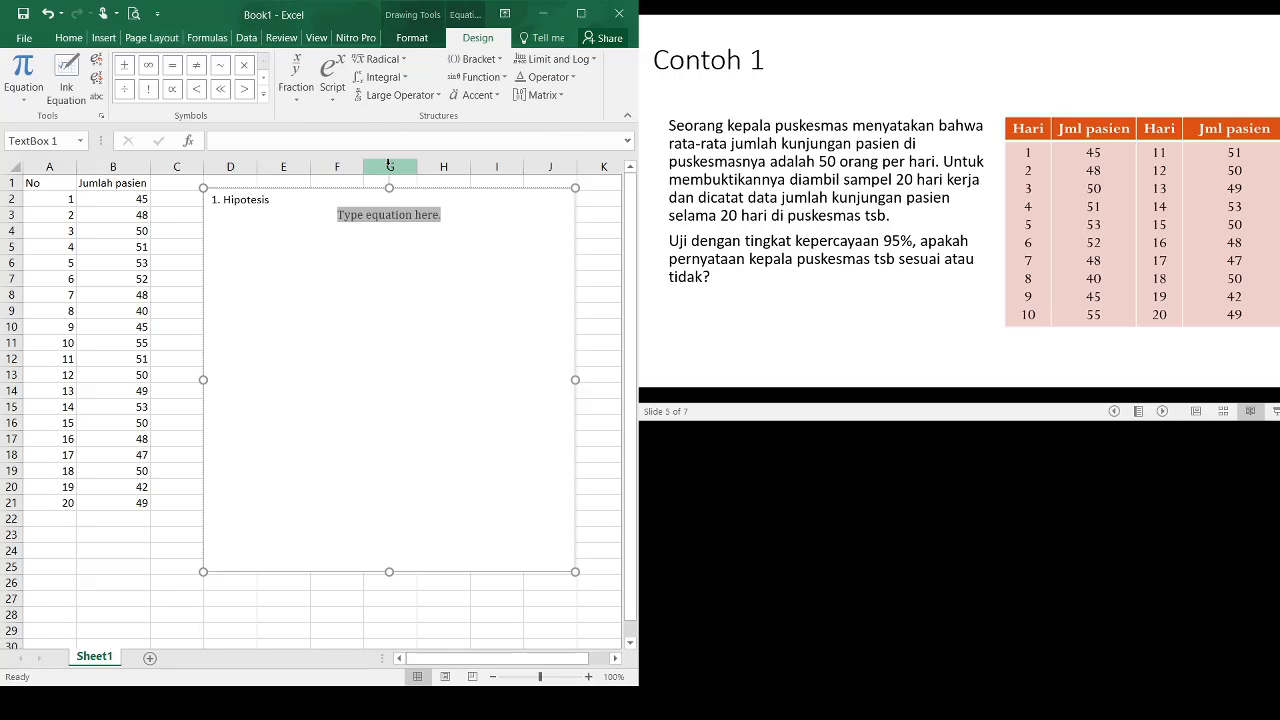
left_click(334, 68)
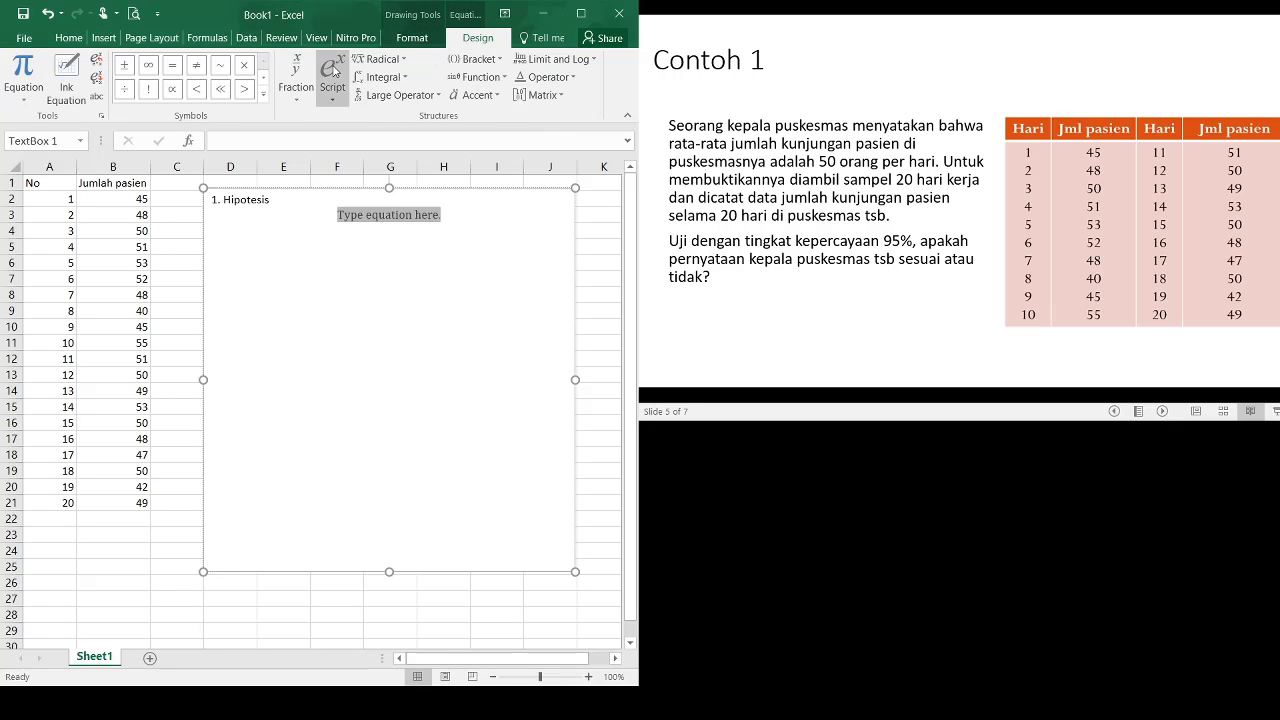
left_click(418, 178)
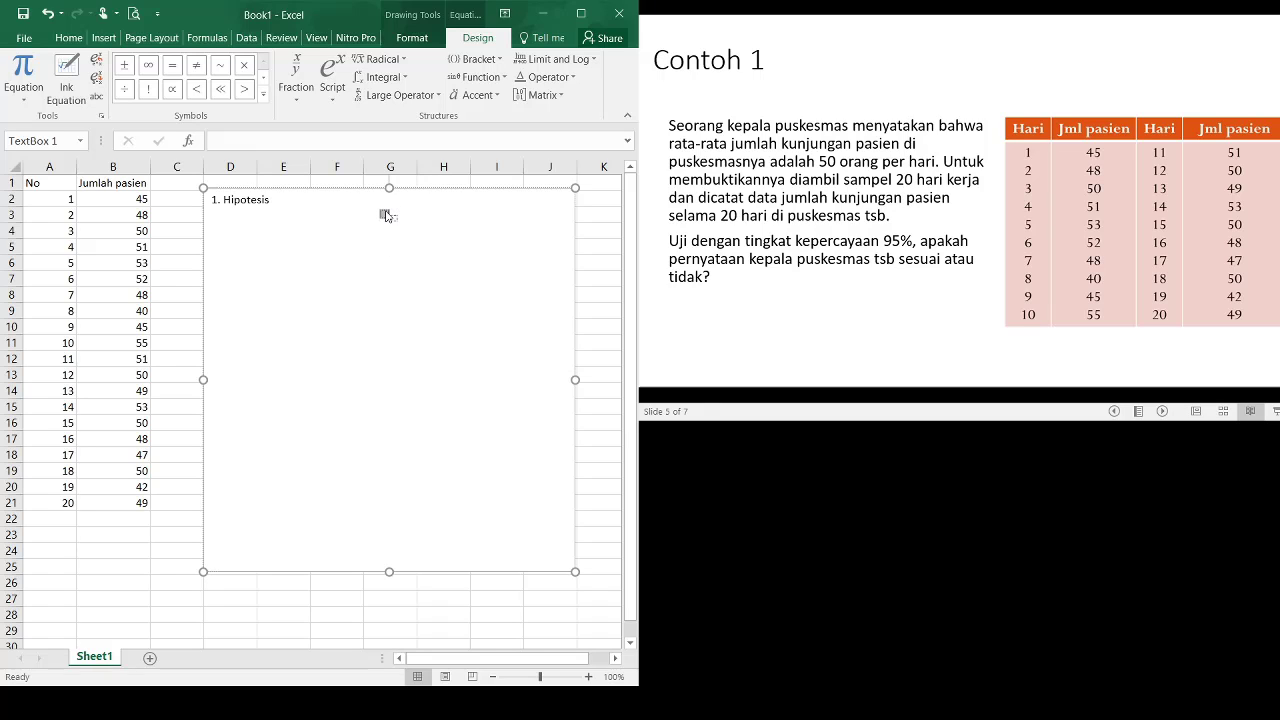
type("H₀: μ")
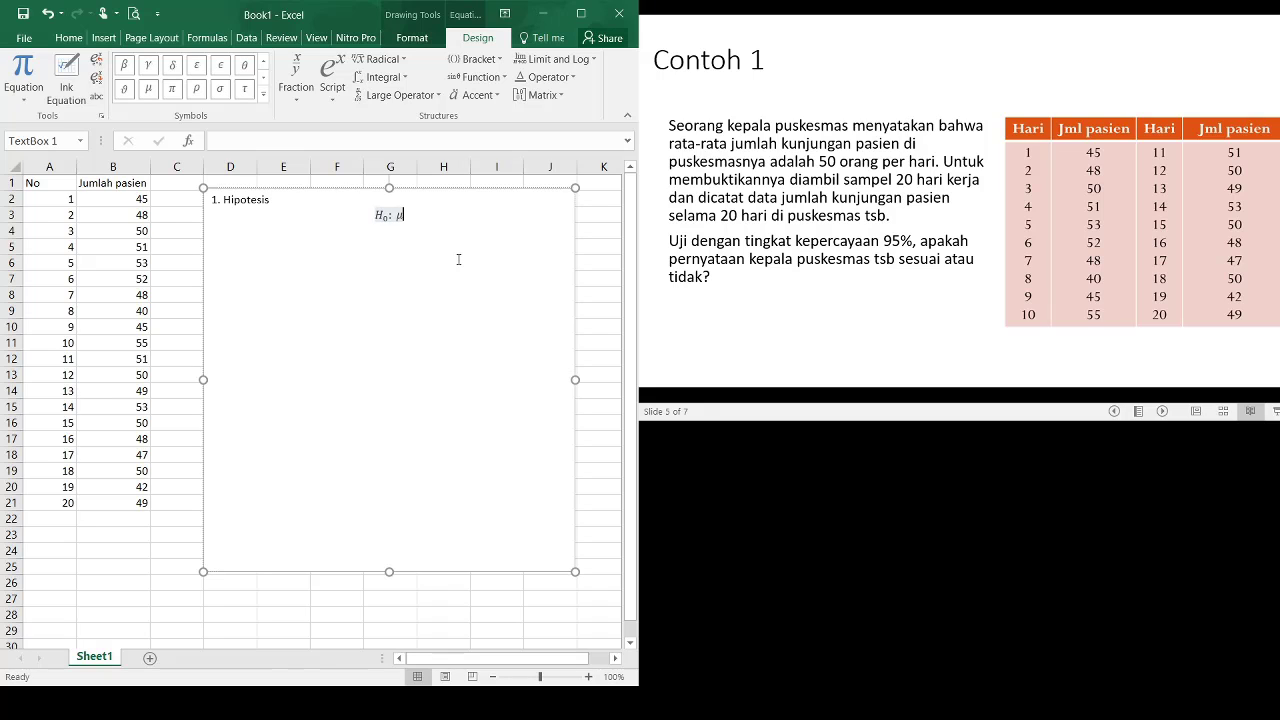
type("=")
type("50")
type("atu")
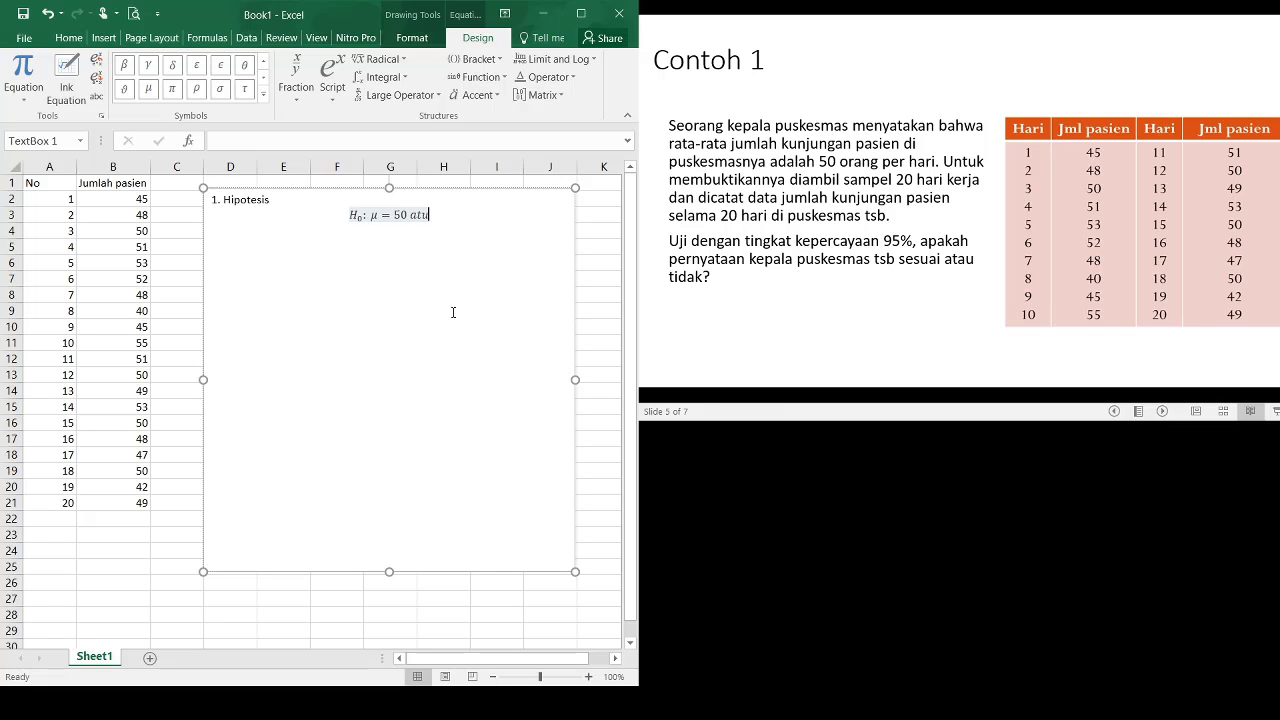
key("BackSpace")
key("BackSpace")
key("BackSpace")
key("BackSpace")
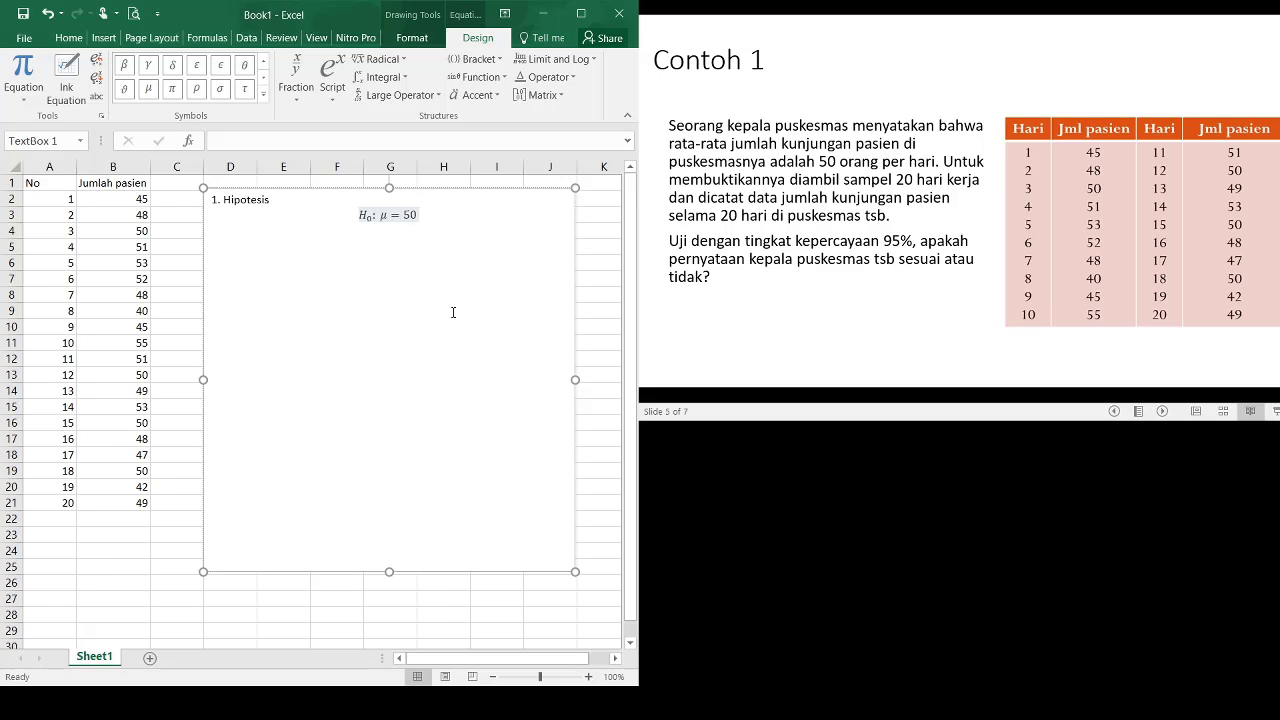
Continue the line outside the equation with the plain text "atau rata-rata jumlah kunjungan pasien dipuskesmasnya adalah 50 orang perhari.".
key("Right")
type("atau")
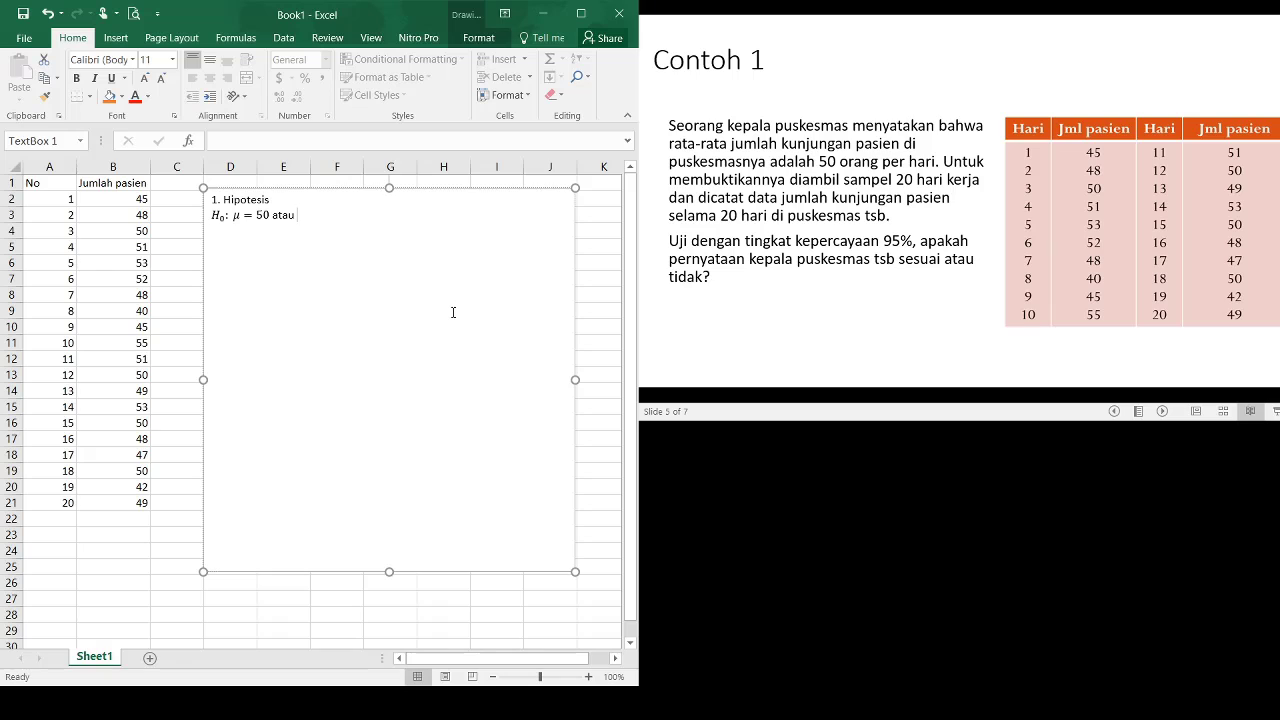
type(" rata-rata jumlah kunjung")
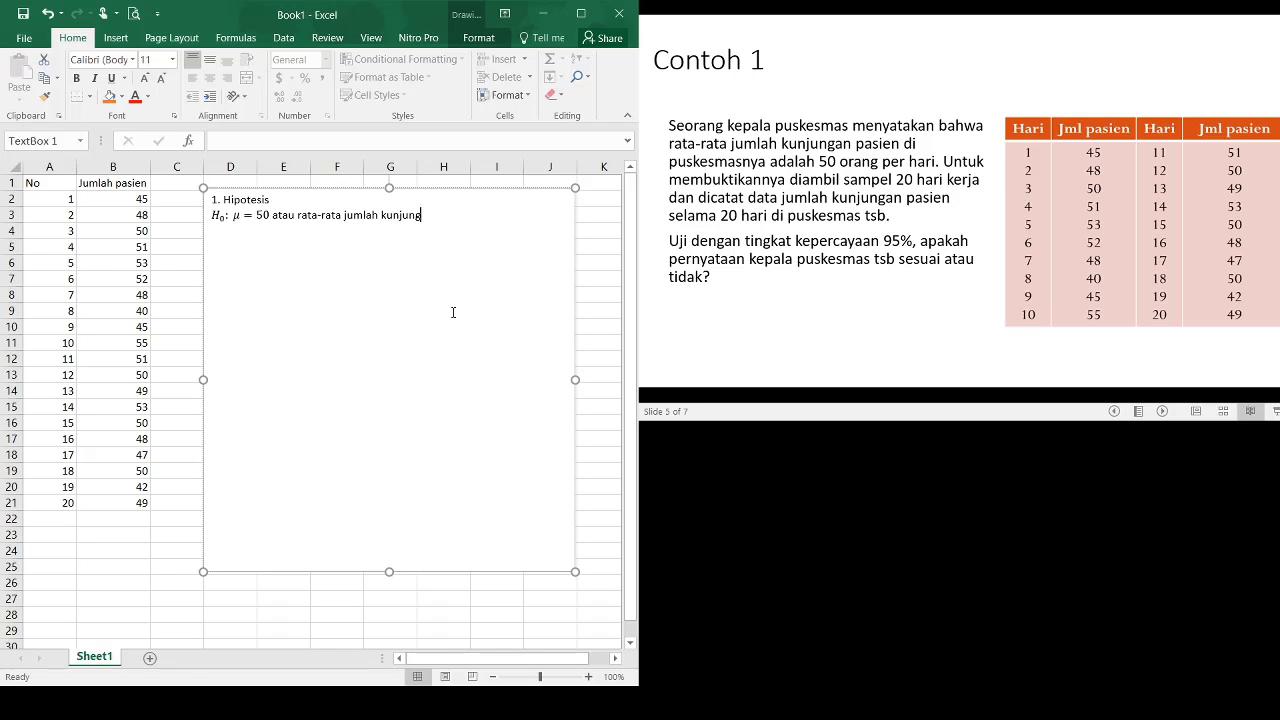
type("an pasien dipuskesmasnya ")
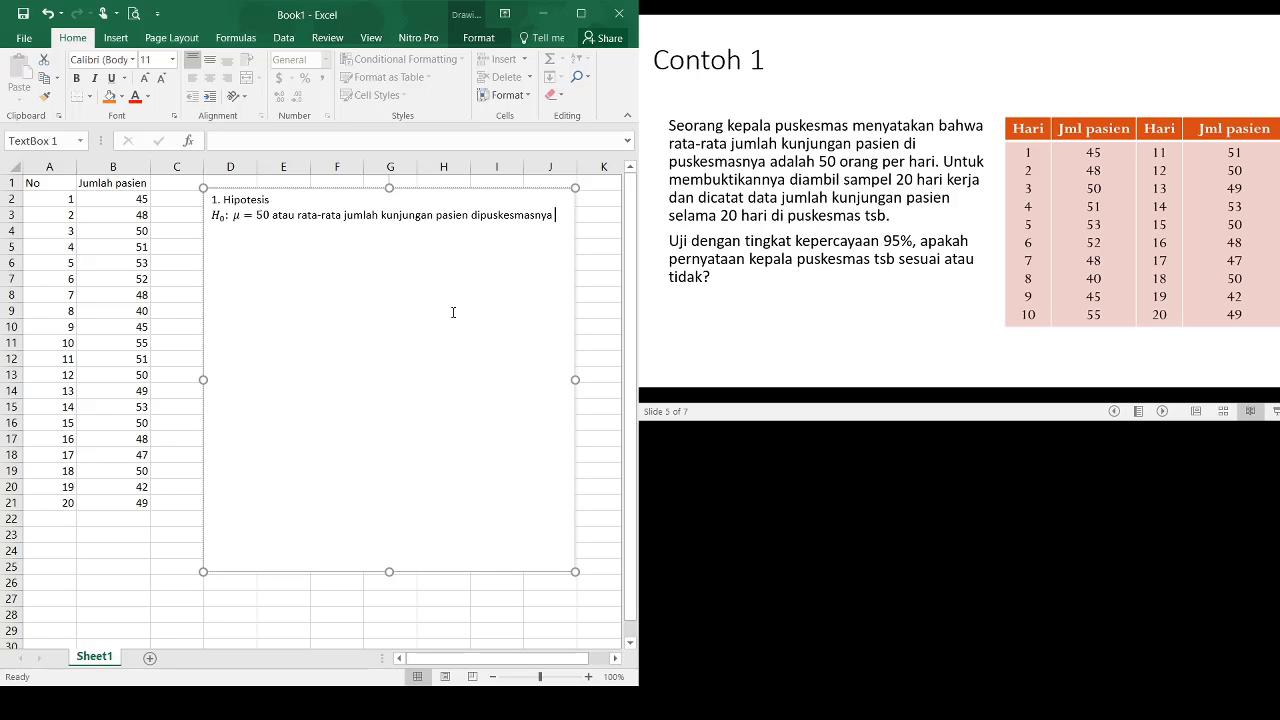
type("adalah 50 orang perhari.")
Duplicate the whole H₀ statement onto the line directly below it in the text box.
left_click_drag(333, 228, 217, 225)
key("ctrl+c")
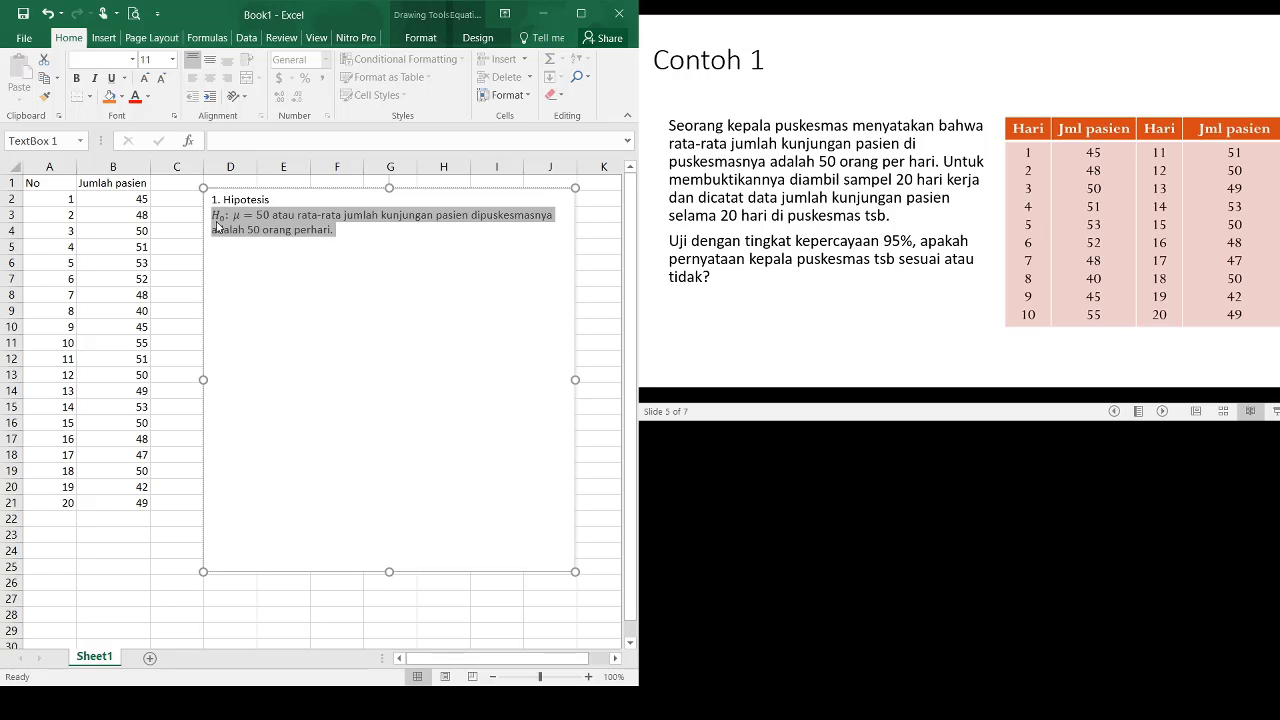
left_click(220, 252)
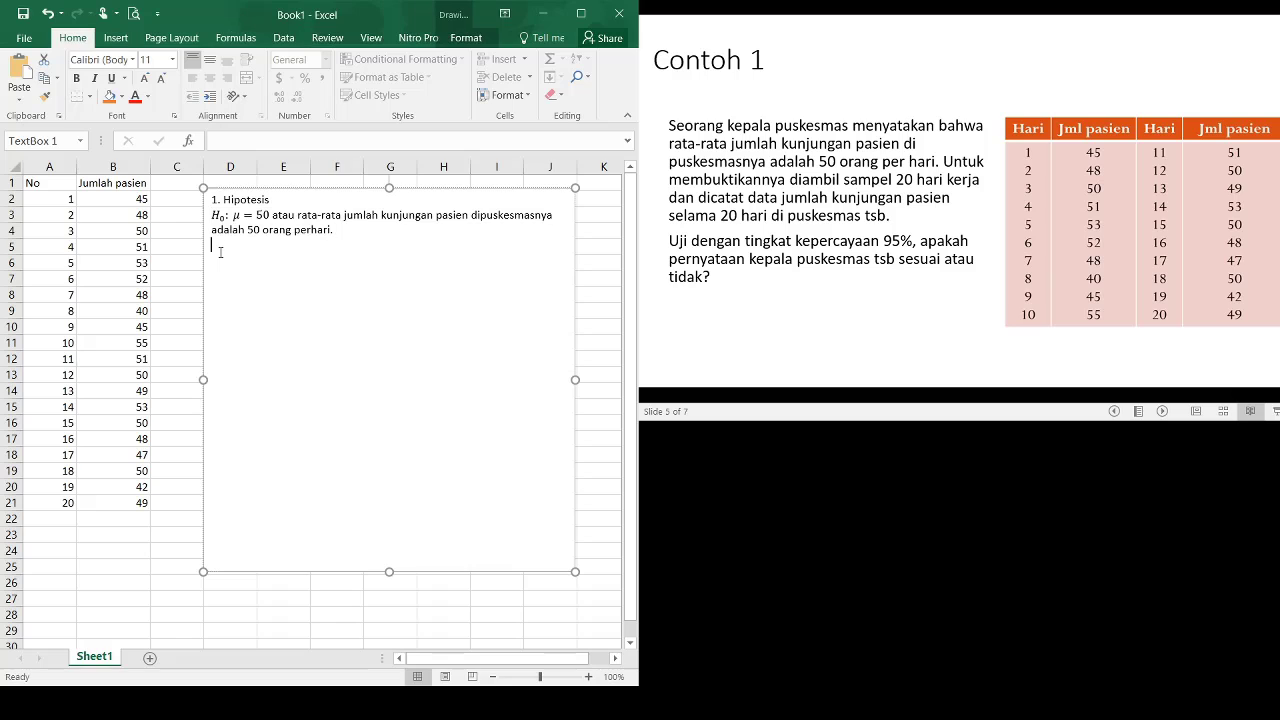
key("ctrl+v")
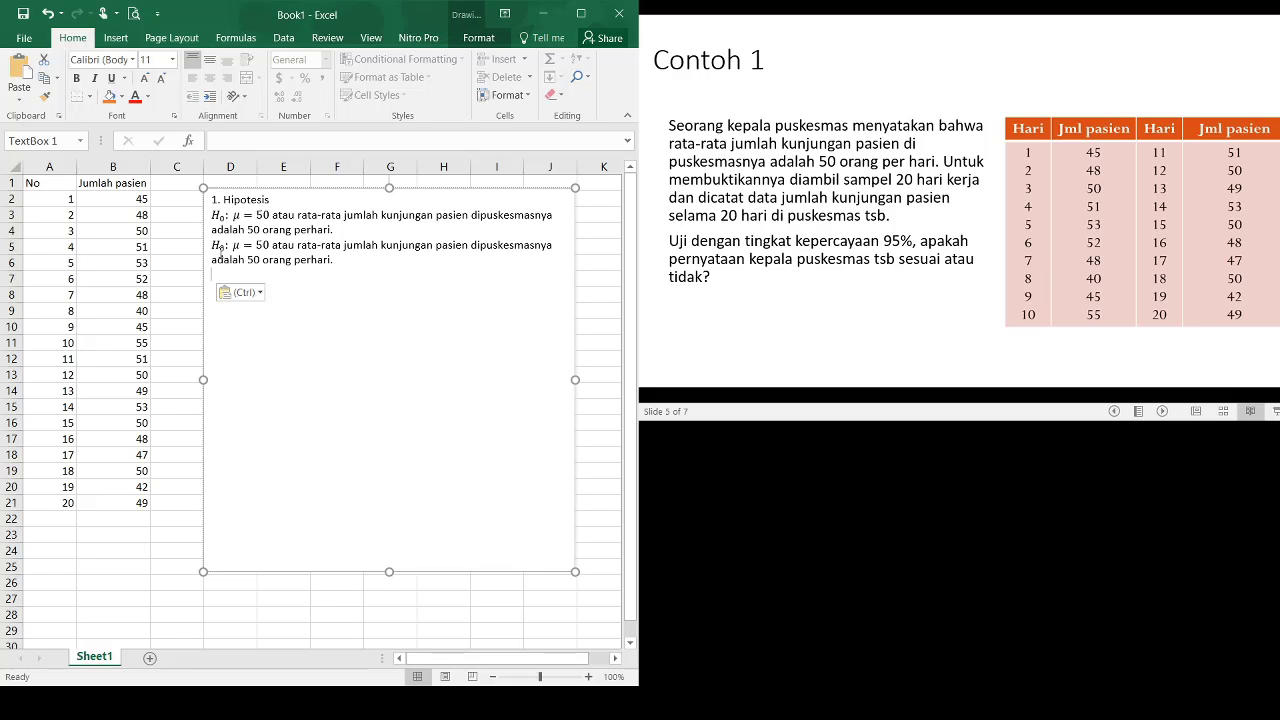
Replace the equals sign with ≠ in the equation of the second hypothesis statement.
left_click(249, 245)
key("BackSpace")
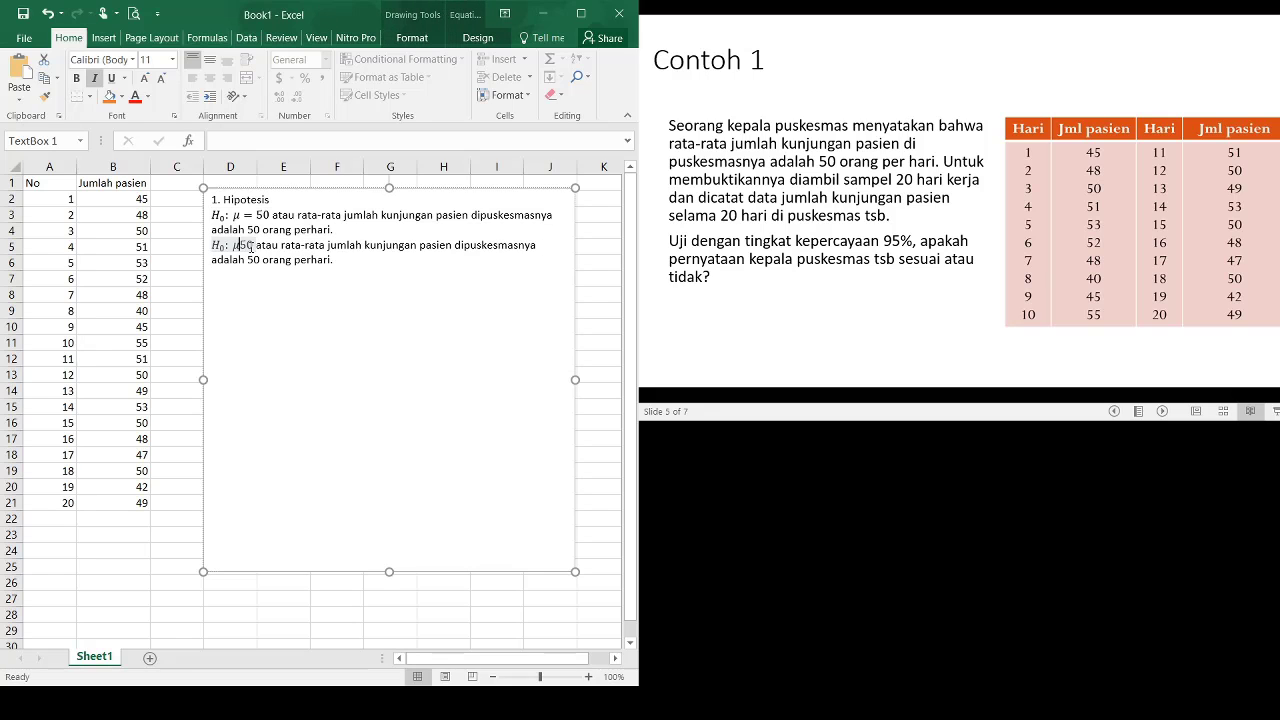
left_click(478, 38)
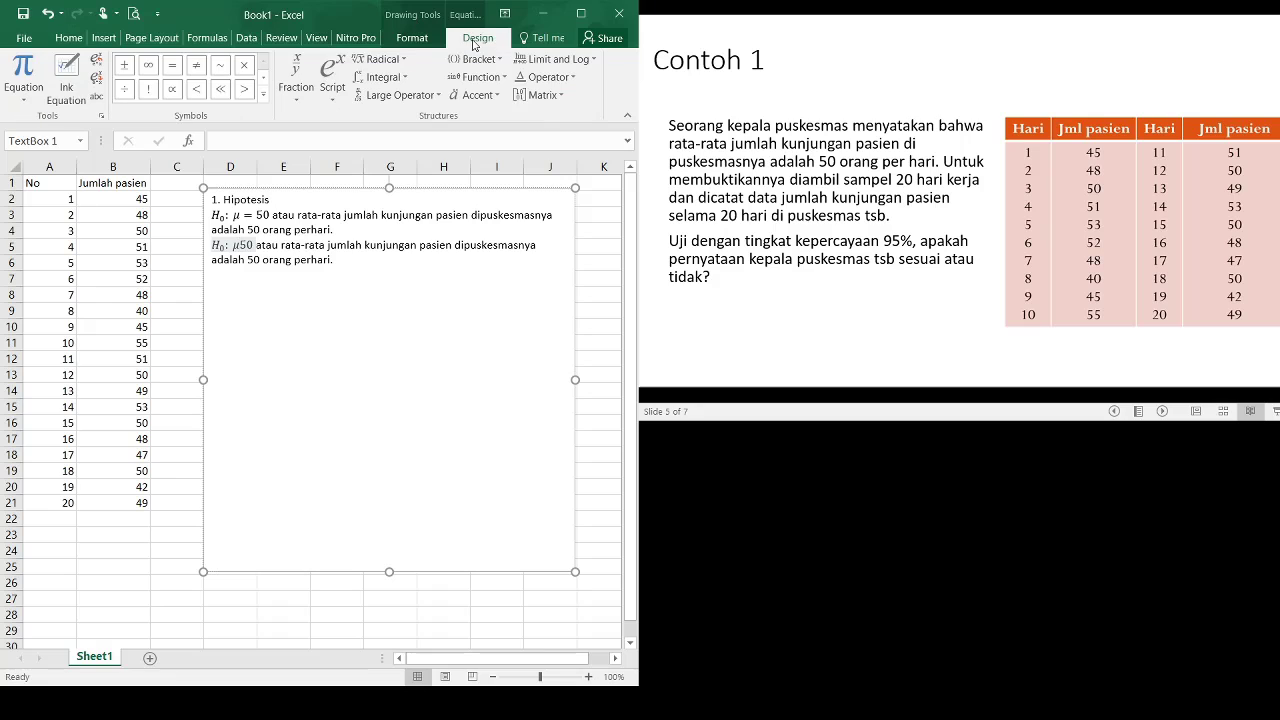
left_click(196, 65)
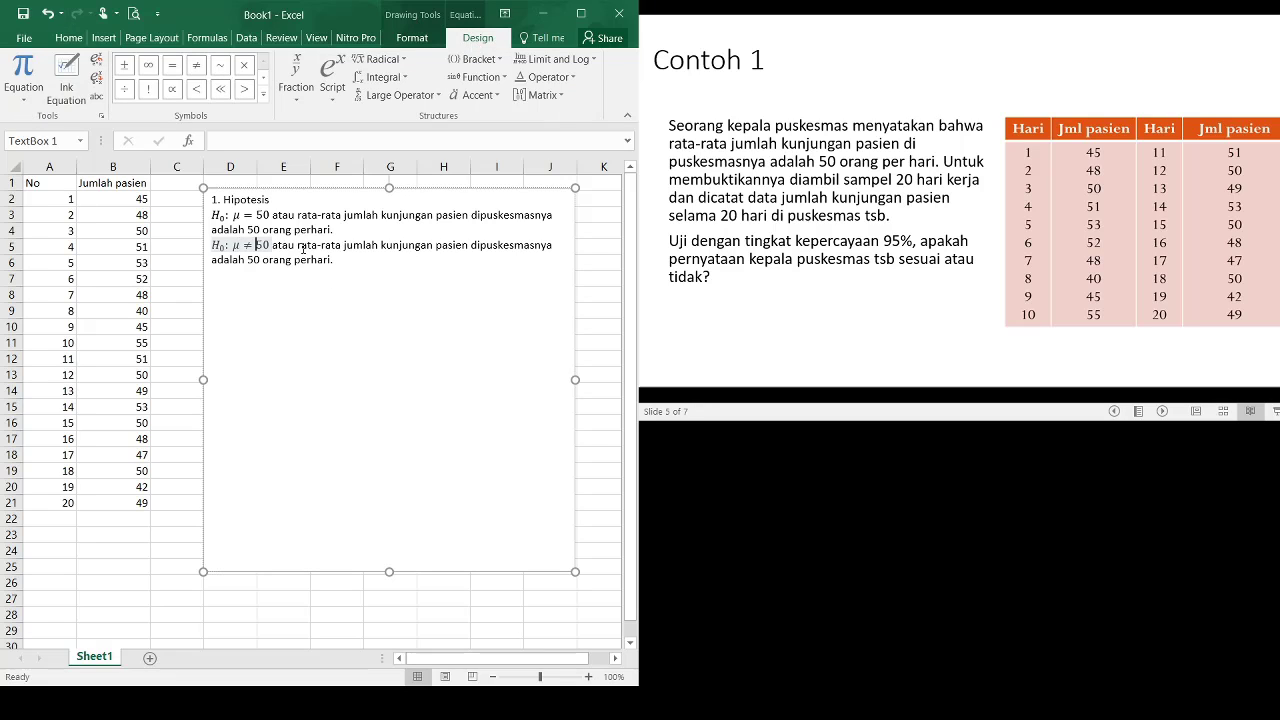
Replace "adalah" with "tidak sama dengan" in the second hypothesis statement, so its ending reads "tidak sama dengan 50 orang perhari.".
left_click(245, 259)
key("BackSpace")
key("BackSpace")
key("BackSpace")
key("BackSpace")
key("BackSpace")
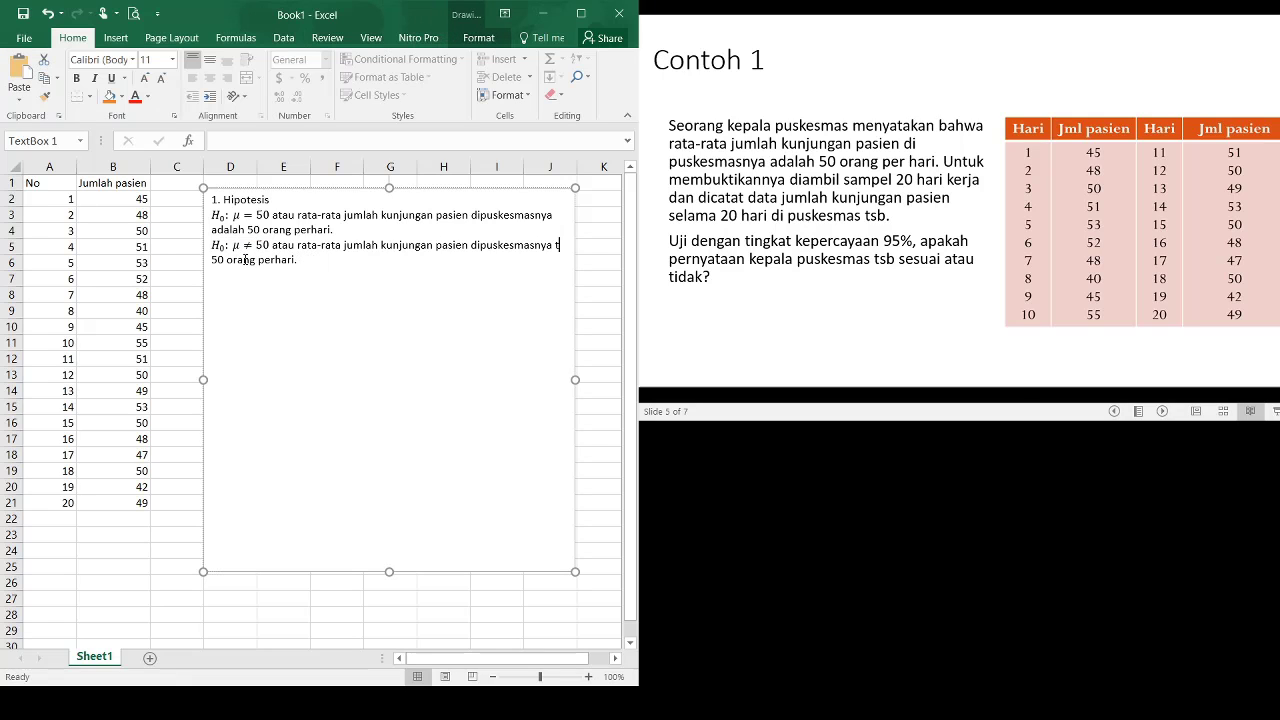
key("BackSpace")
type("tidak sama d")
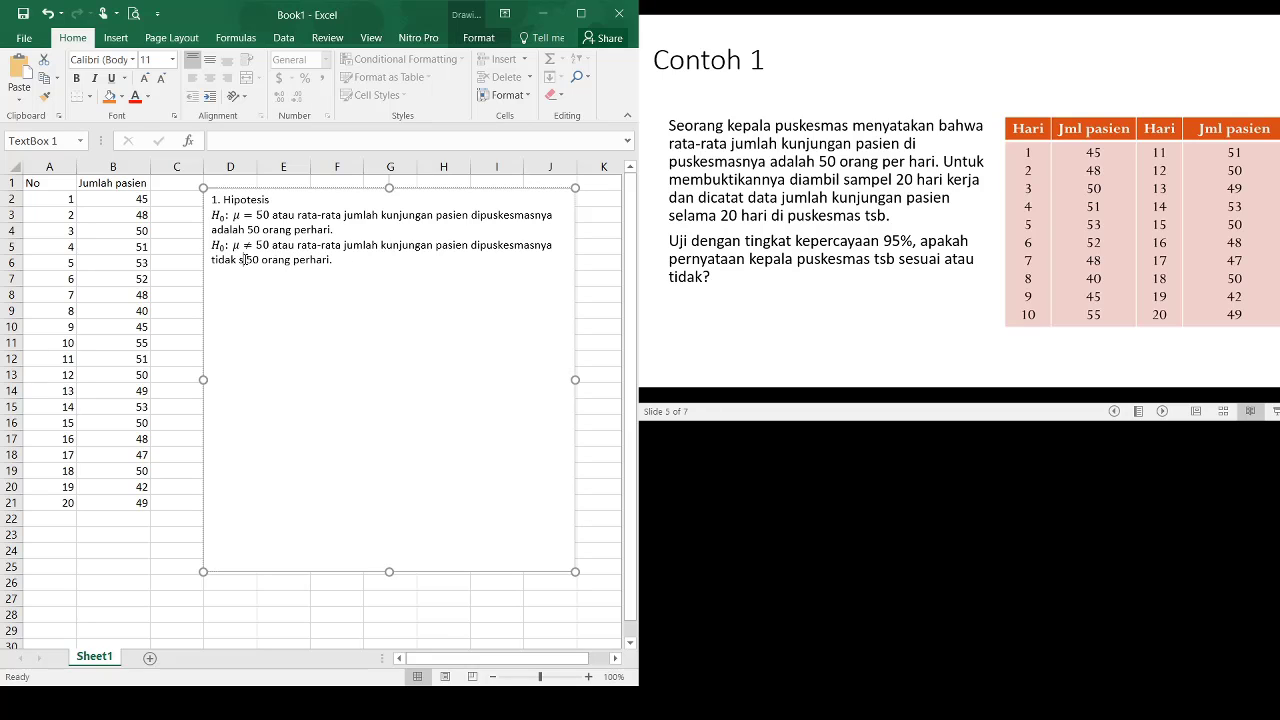
type("engan 50 orang perhari. ")
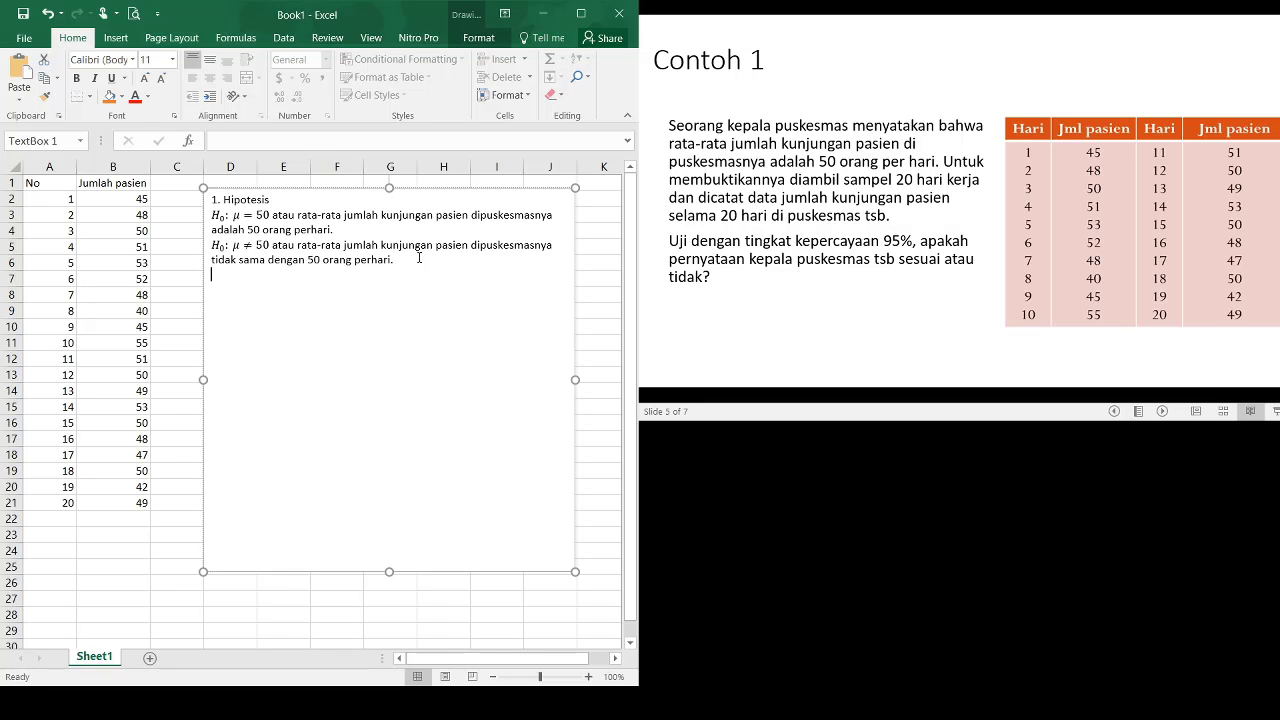
Add the heading "2. Taraf signifikansi" below the hypotheses and insert the equation α = 5% = 0.05 under it.
type("2. Taraf signifikansi")
left_click(115, 37)
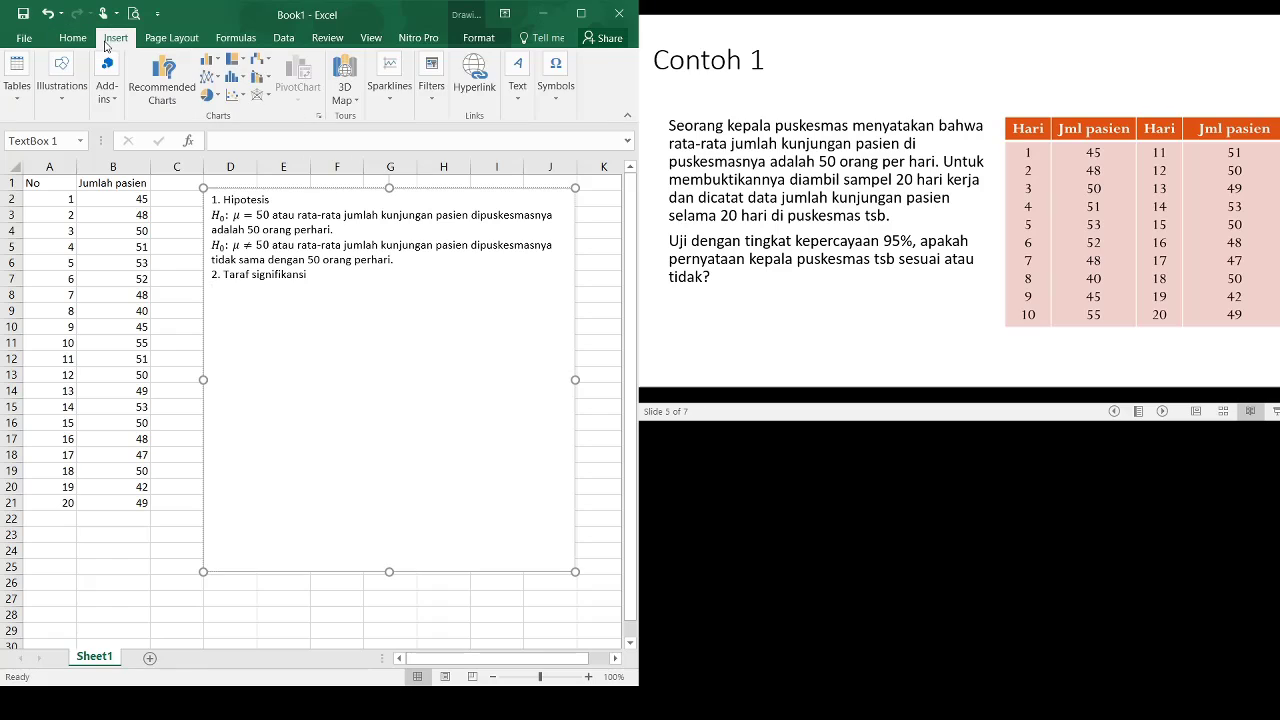
left_click(513, 103)
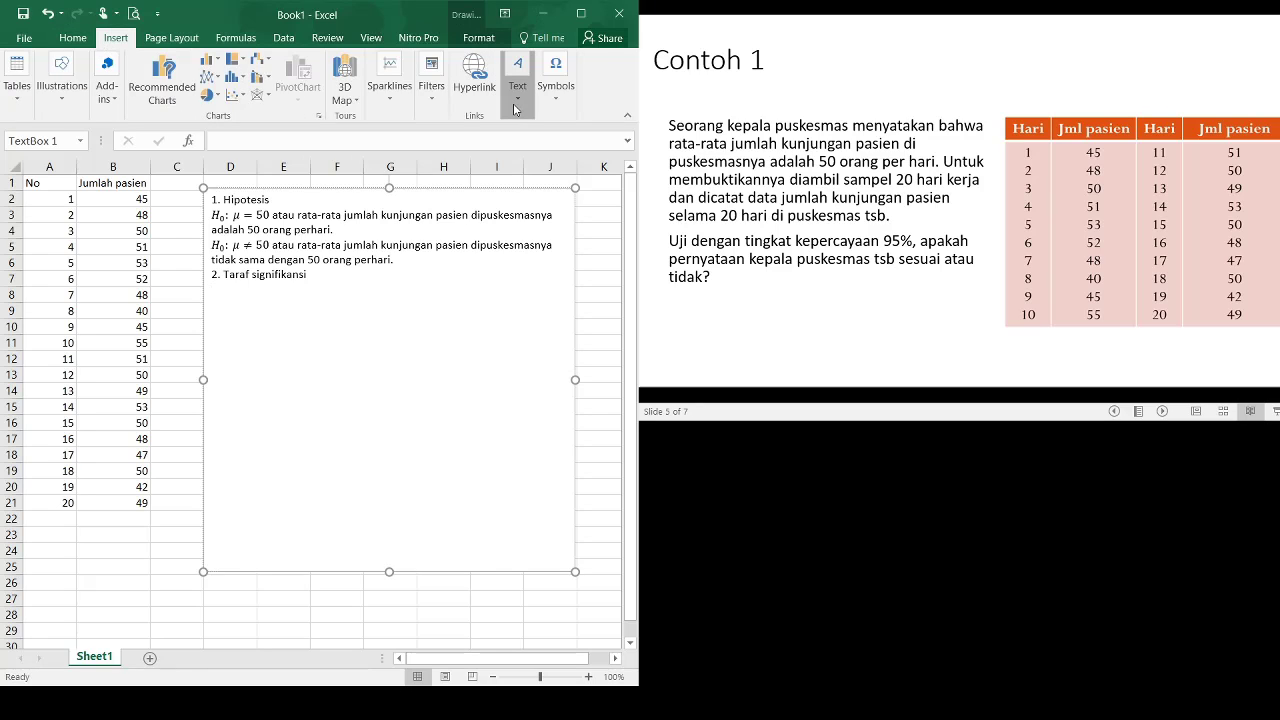
left_click(549, 108)
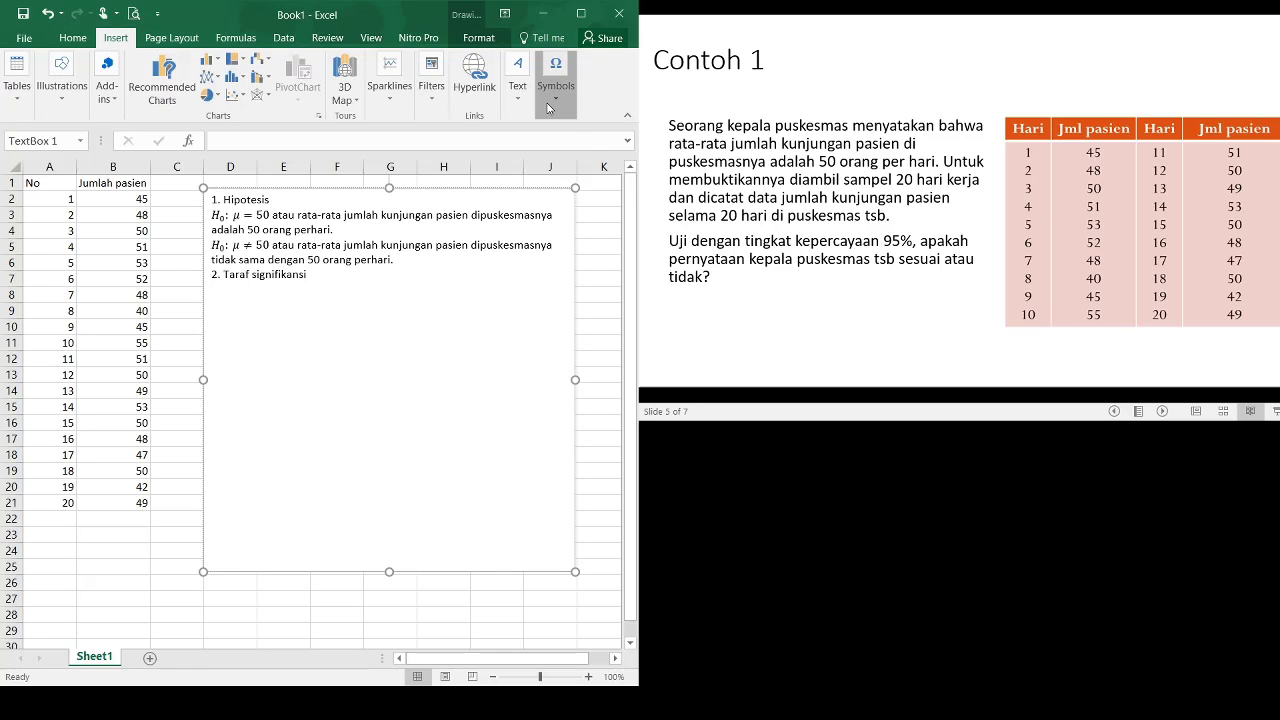
left_click(593, 149)
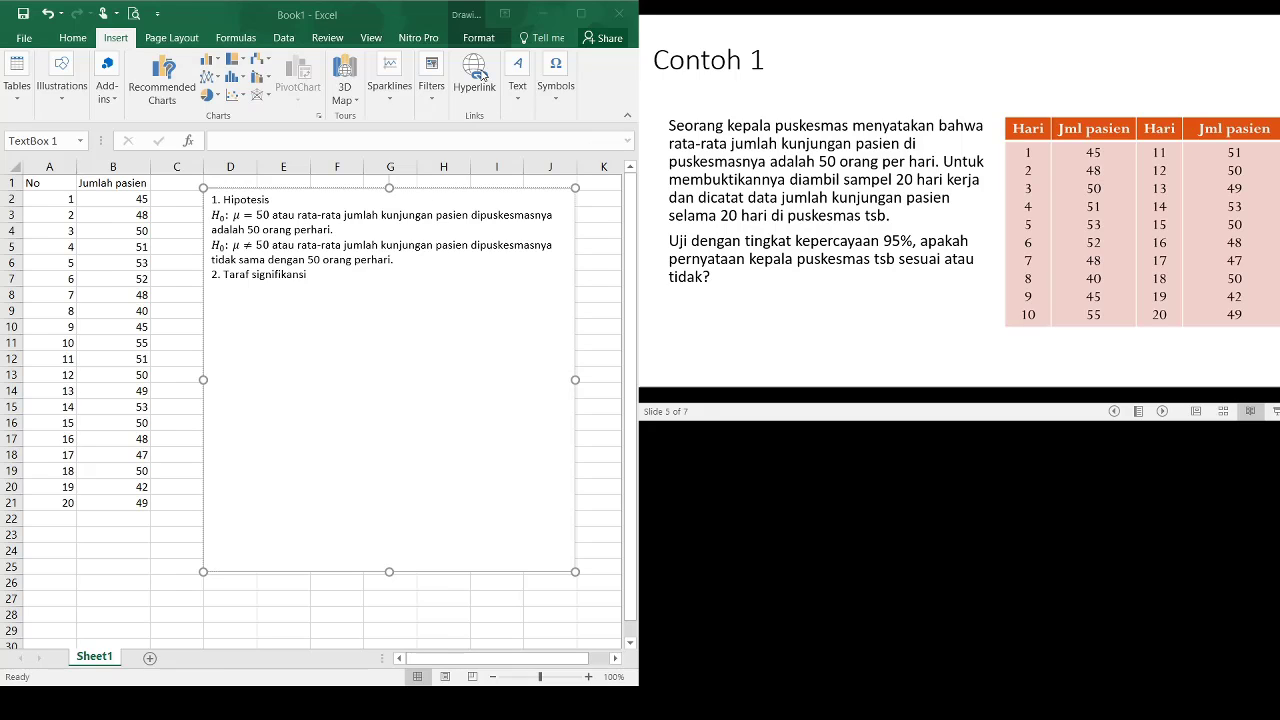
left_click(454, 389)
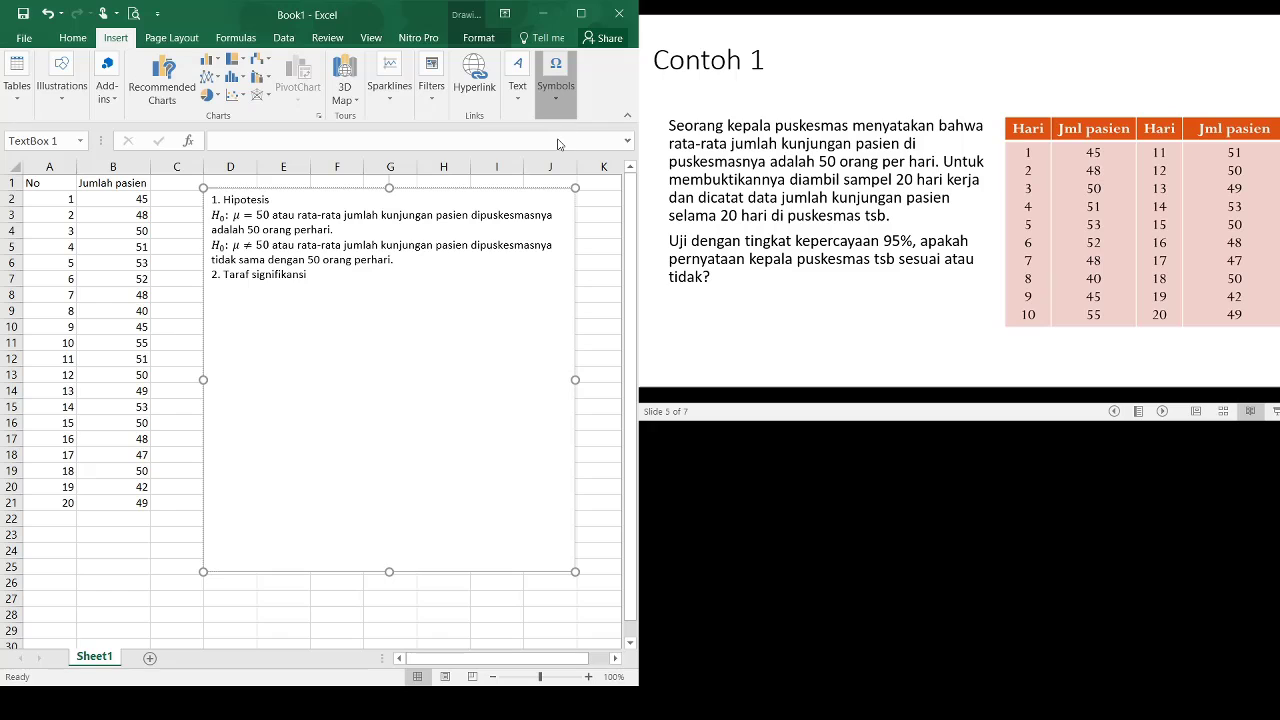
left_click(558, 144)
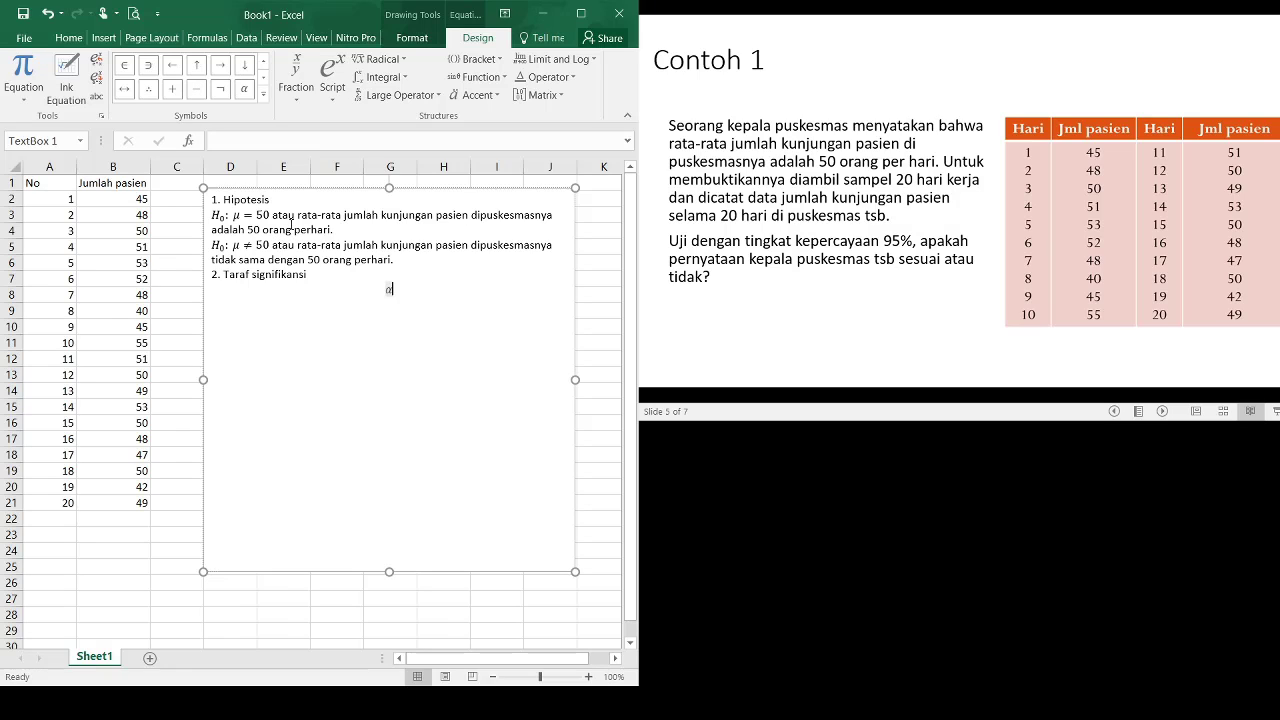
type("= 5% = 0.05")
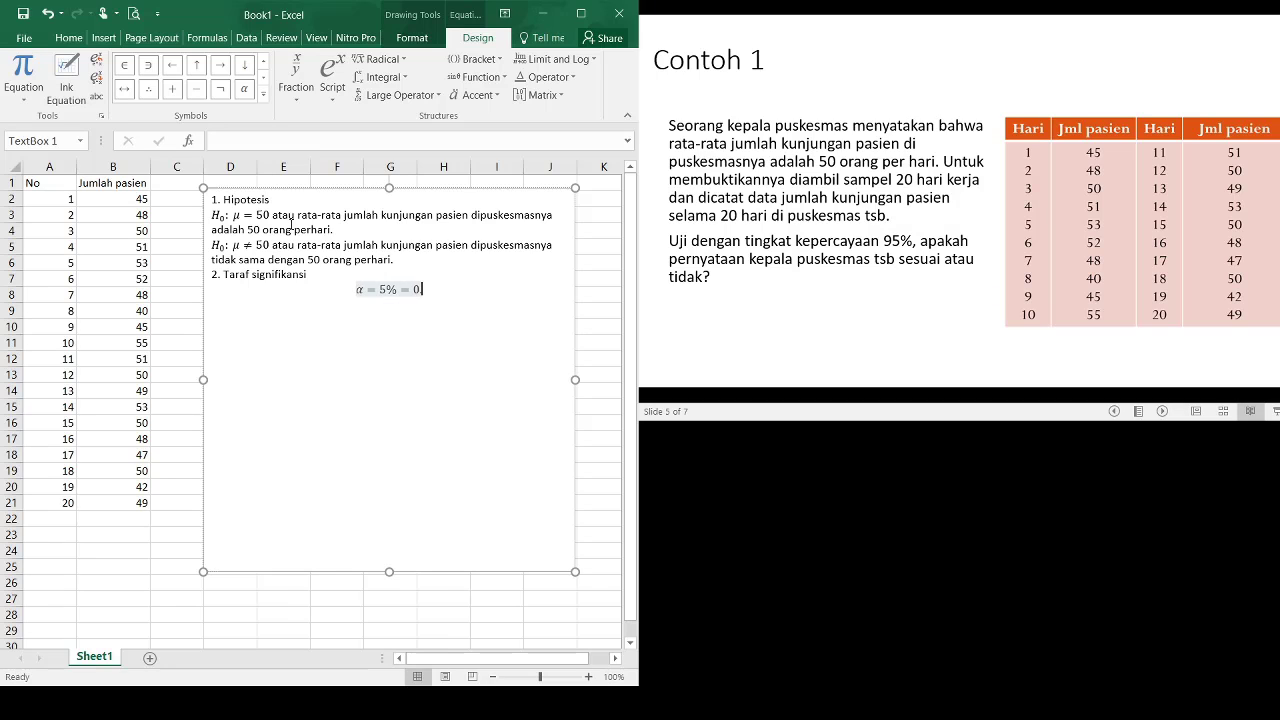
key("Escape")
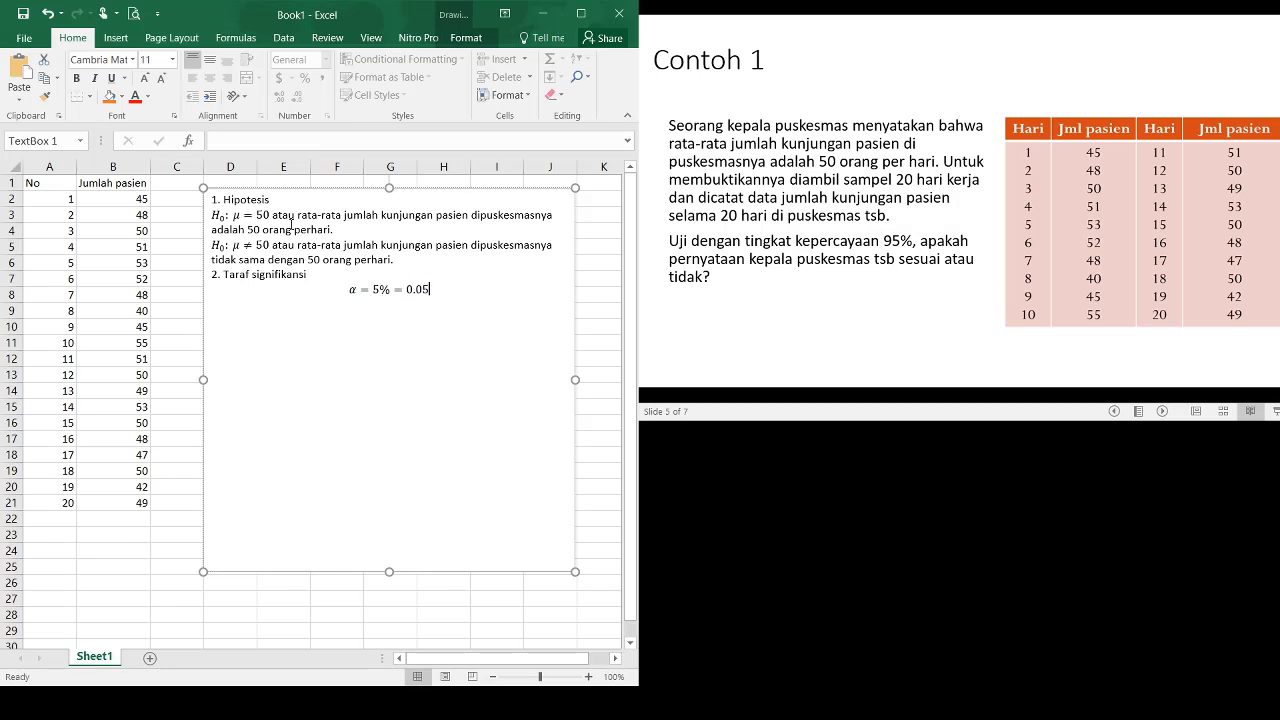
Add the heading "3. Statistik Uji" on a new line below the significance level equation.
type("3")
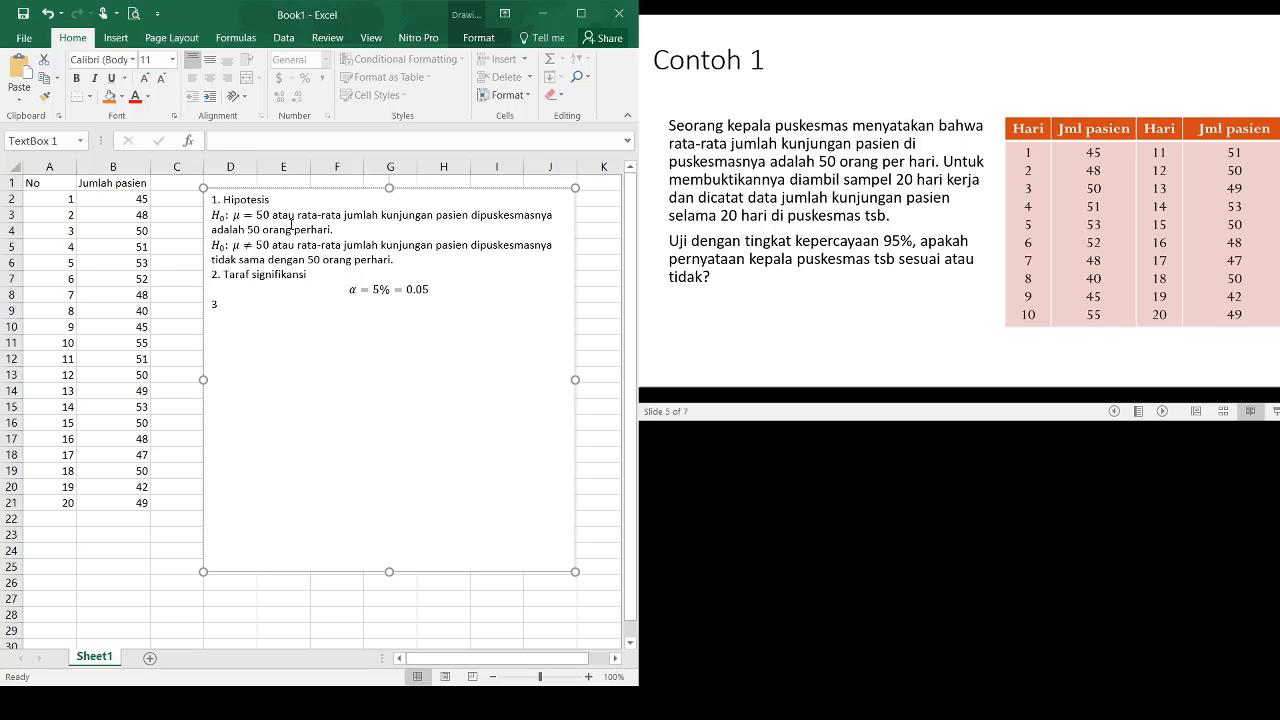
type(". Statistik Uji")
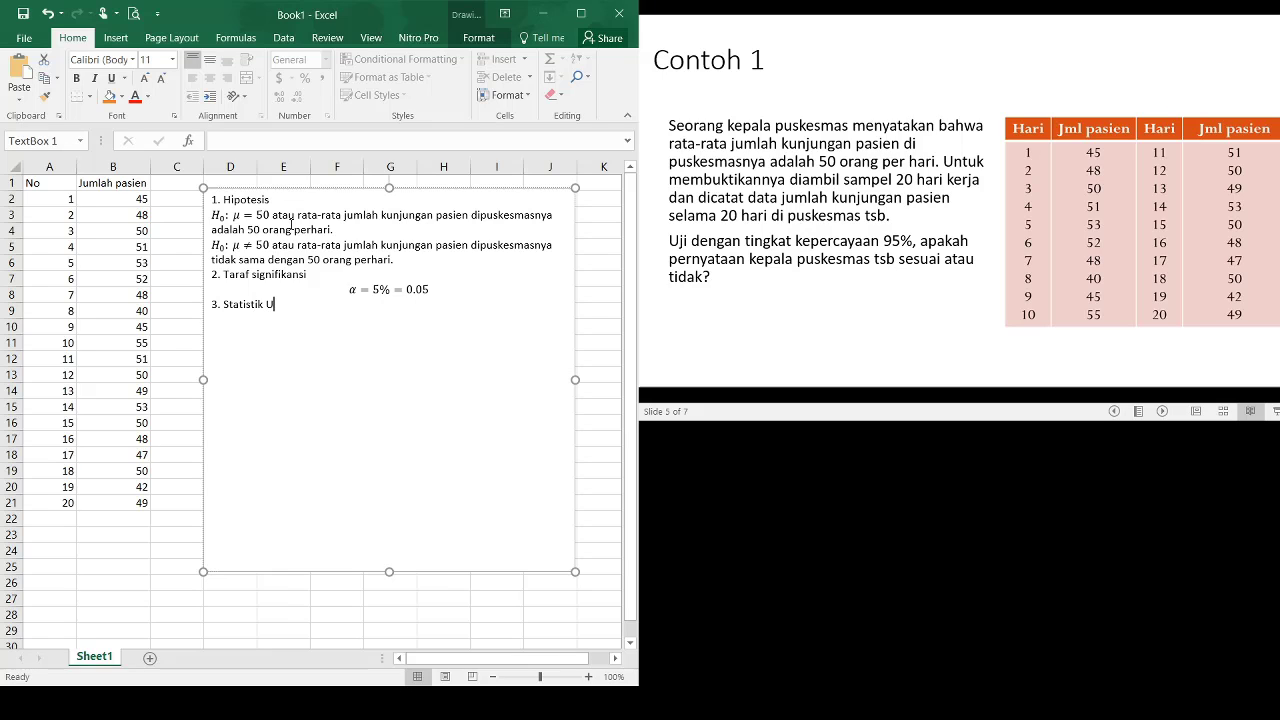